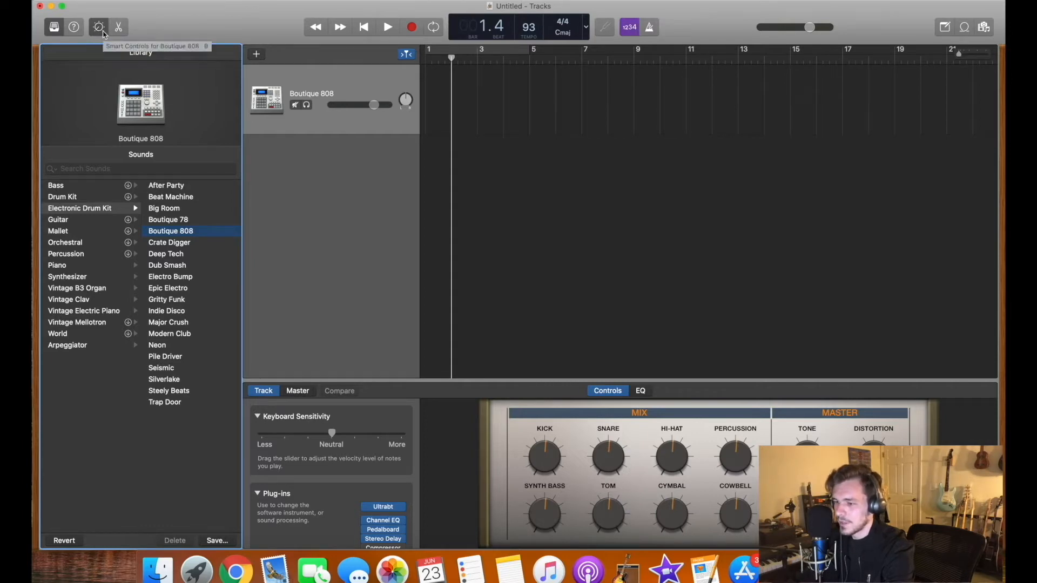
Step: Reopen the Smart Controls for the Boutique 808 track and expand its Plug-ins section to show the full plug-in list
click(99, 27)
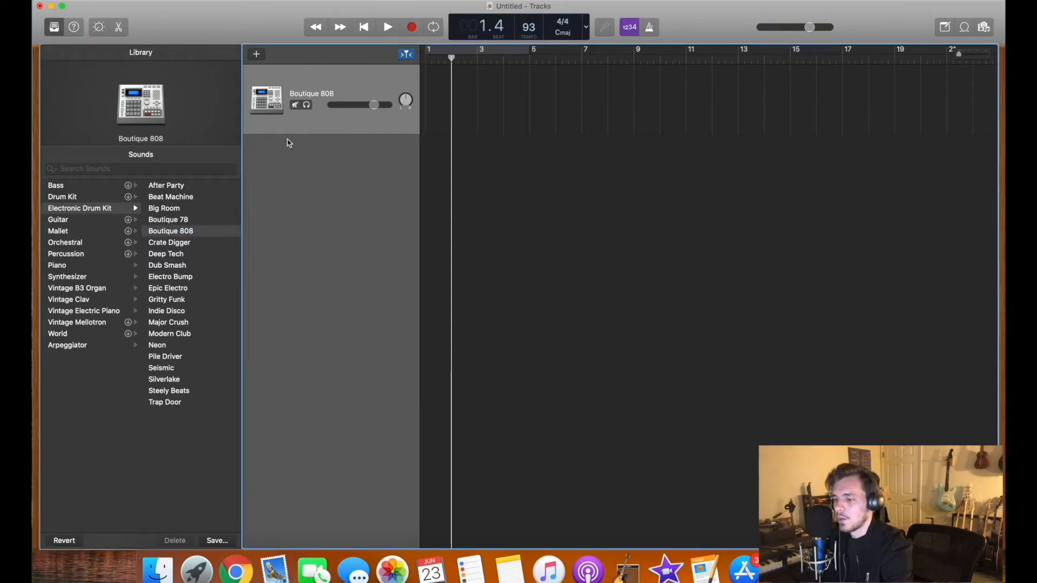
click(99, 28)
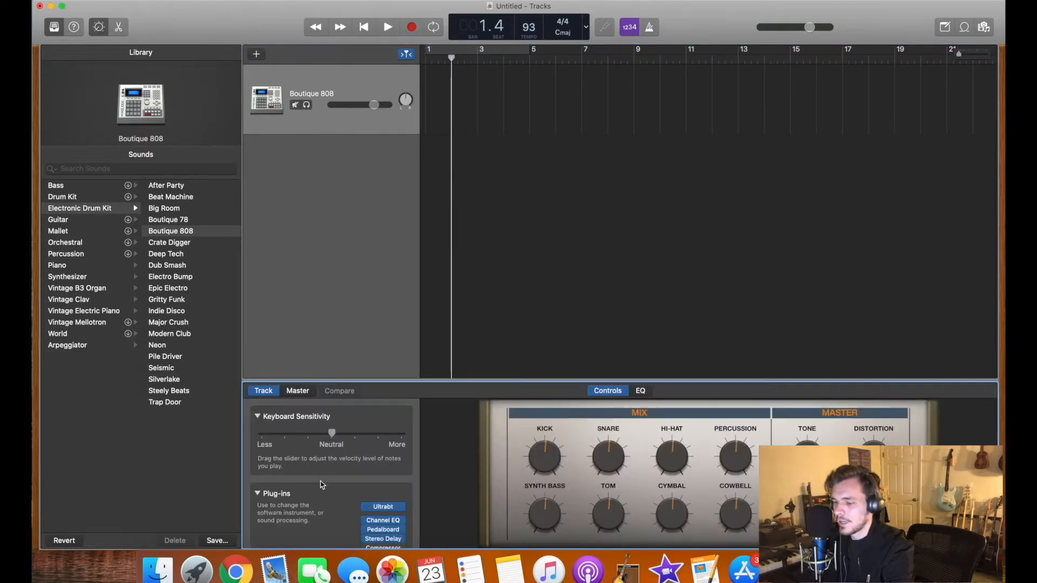
scroll(303, 484, down, 2)
click(258, 450)
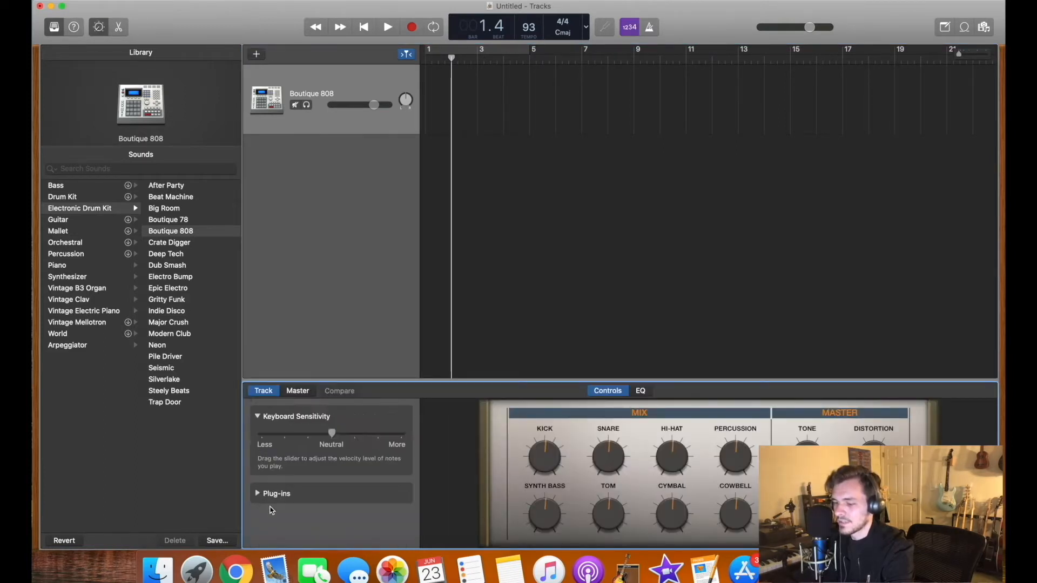
click(258, 493)
scroll(260, 498, down, 1)
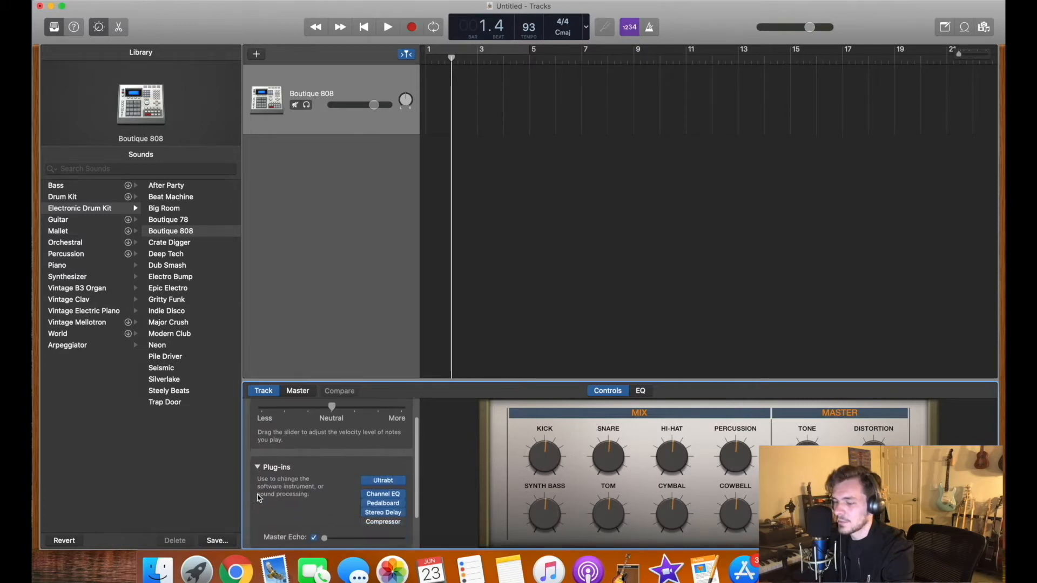
scroll(260, 498, down, 2)
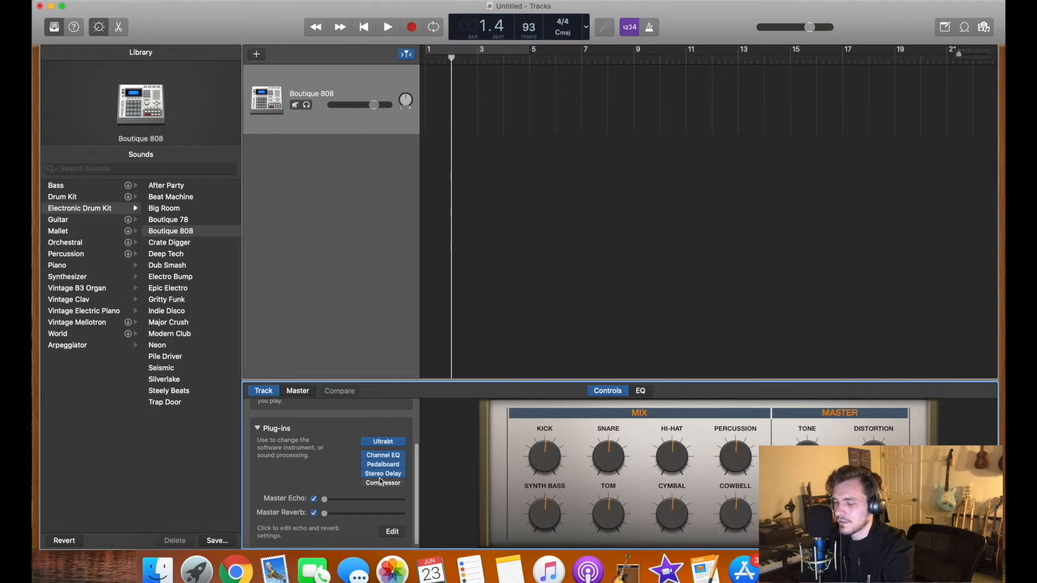
Step: Replace the track's Ultrabeat instrument plug-in with Apple's AUSampler in its Mono version
click(404, 443)
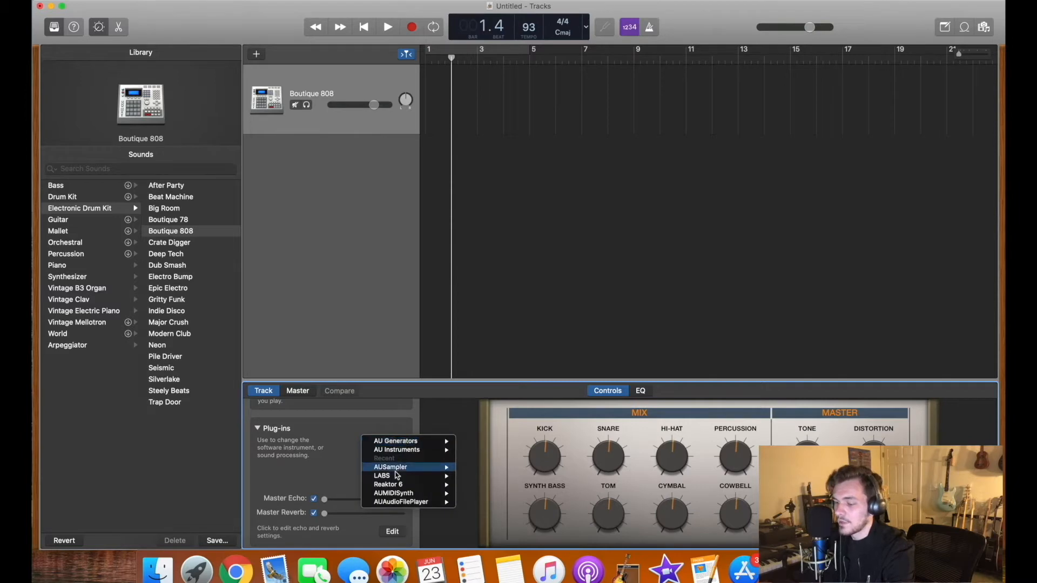
mouse_move(403, 454)
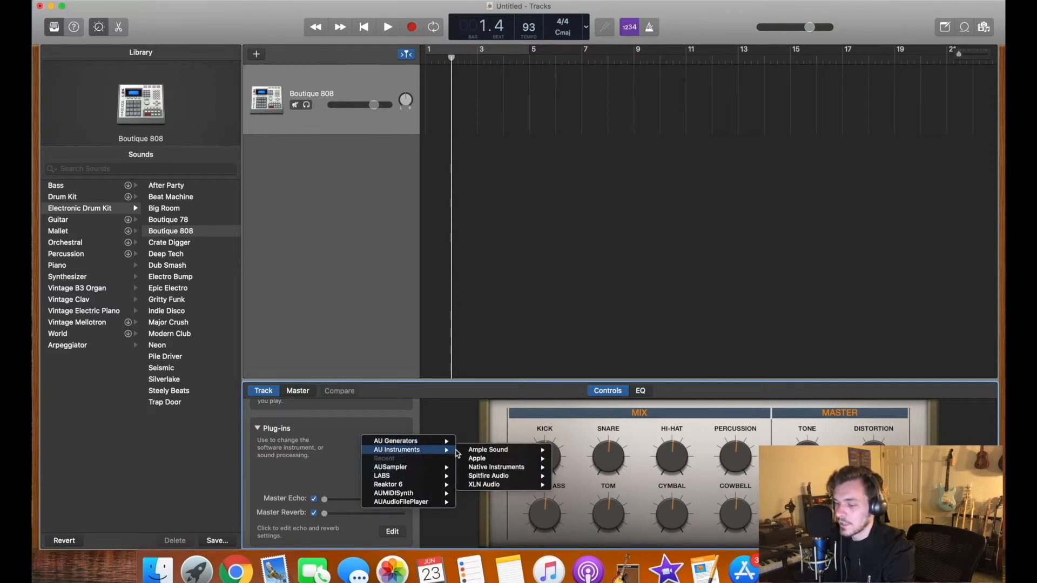
mouse_move(483, 461)
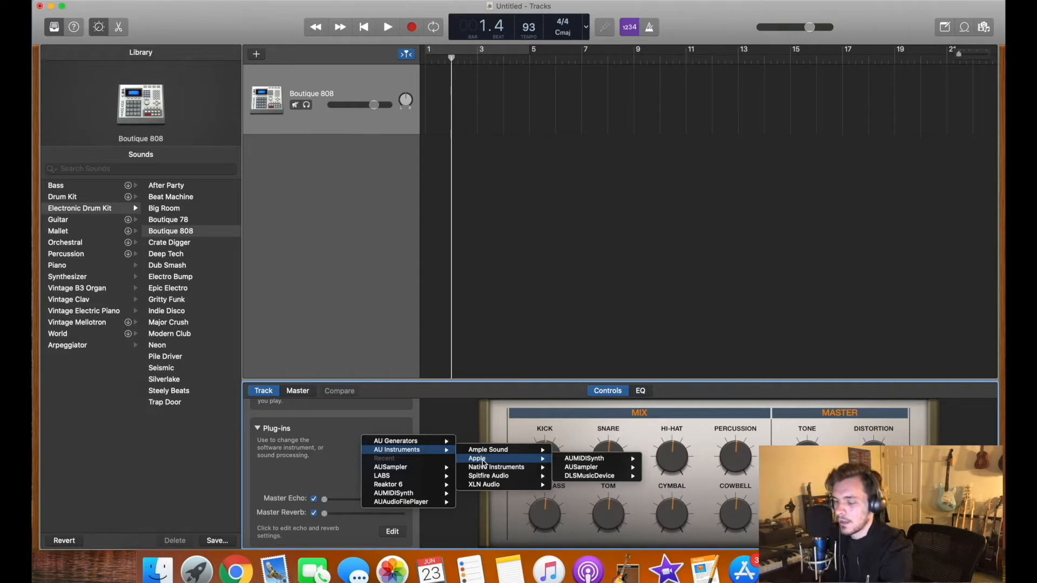
mouse_move(599, 468)
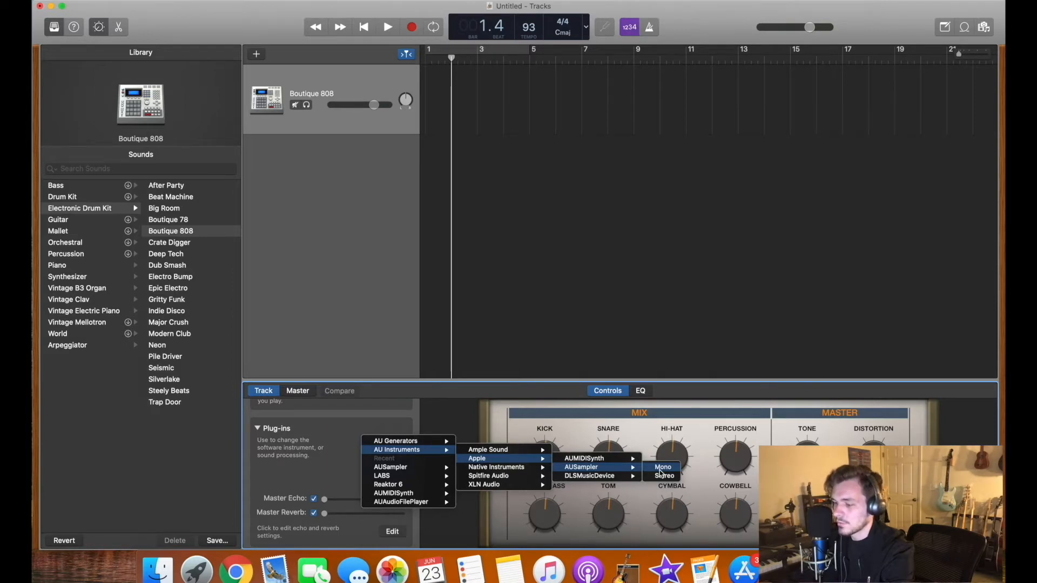
click(660, 471)
Step: Select the Sine 110 Built-in zone in AUSampler and audition it on the C3 key of the mapping keyboard
click(245, 229)
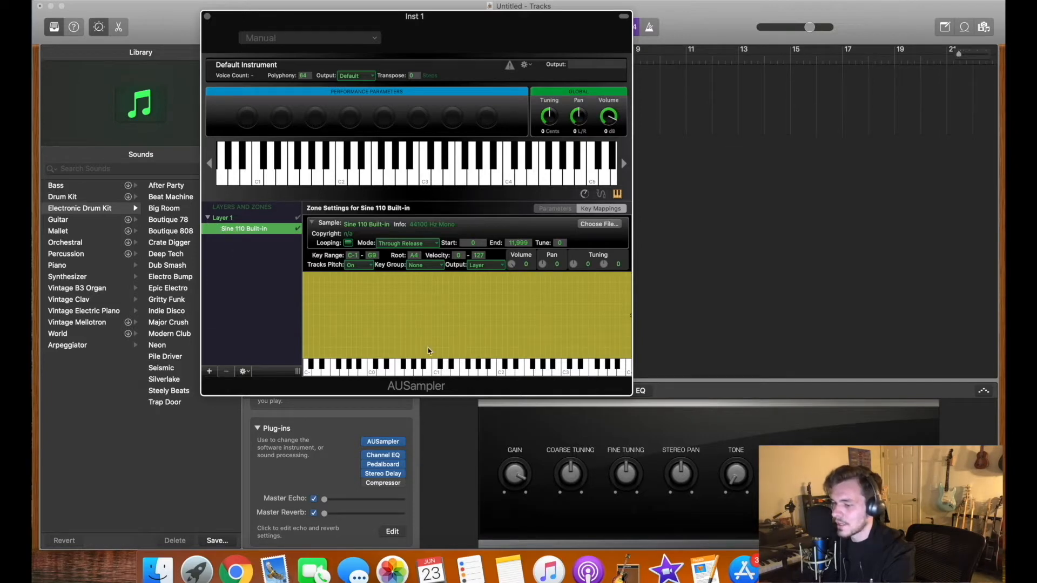
click(565, 369)
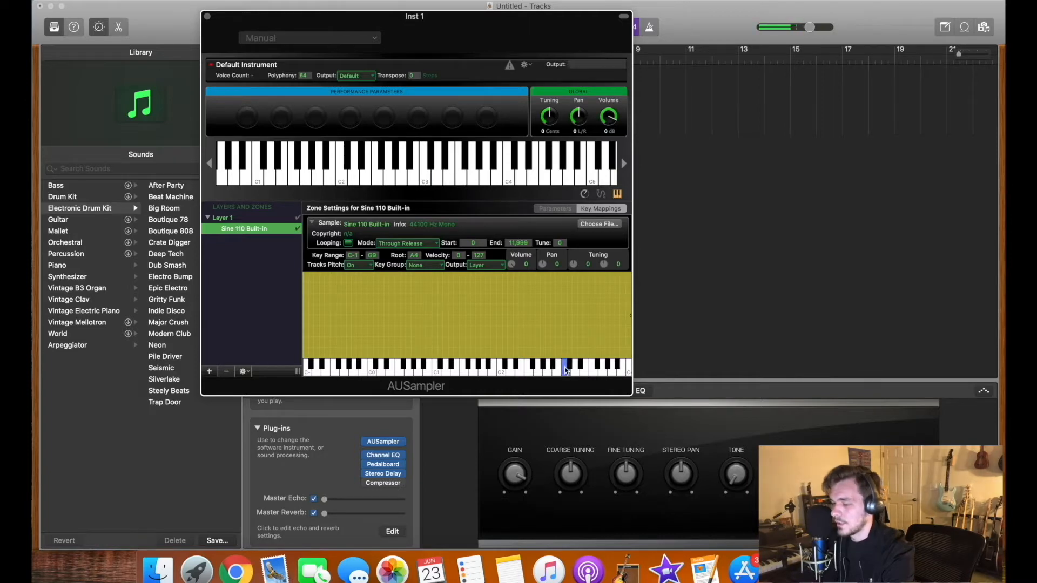
click(566, 368)
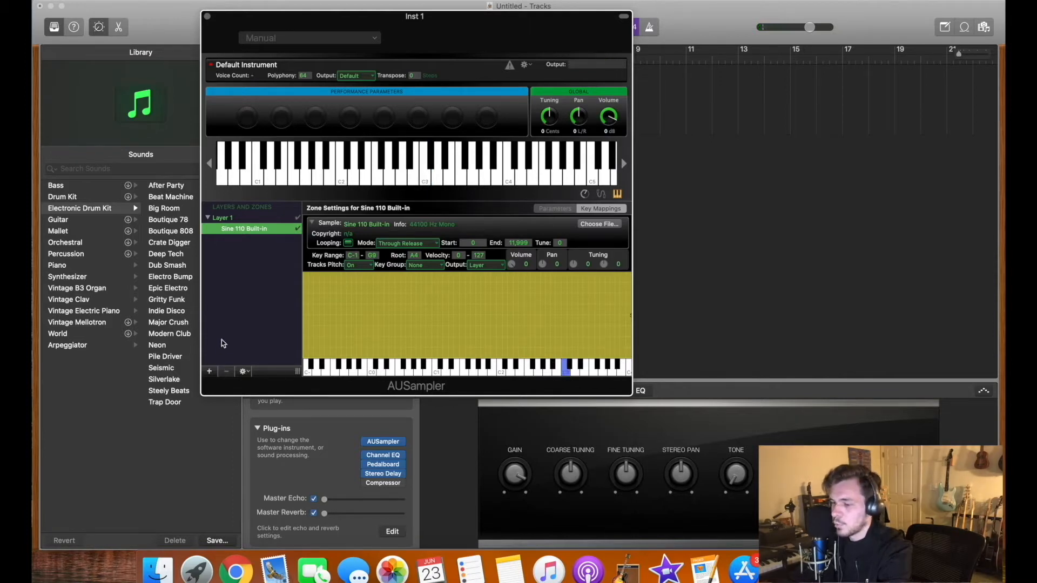
Step: Add a new zone using LS - Dreams Kick.wav from the Kicks folder of Samples' LifeStyleDidIt - Ammo Drum Kit (Free), previewing the sample first
click(209, 373)
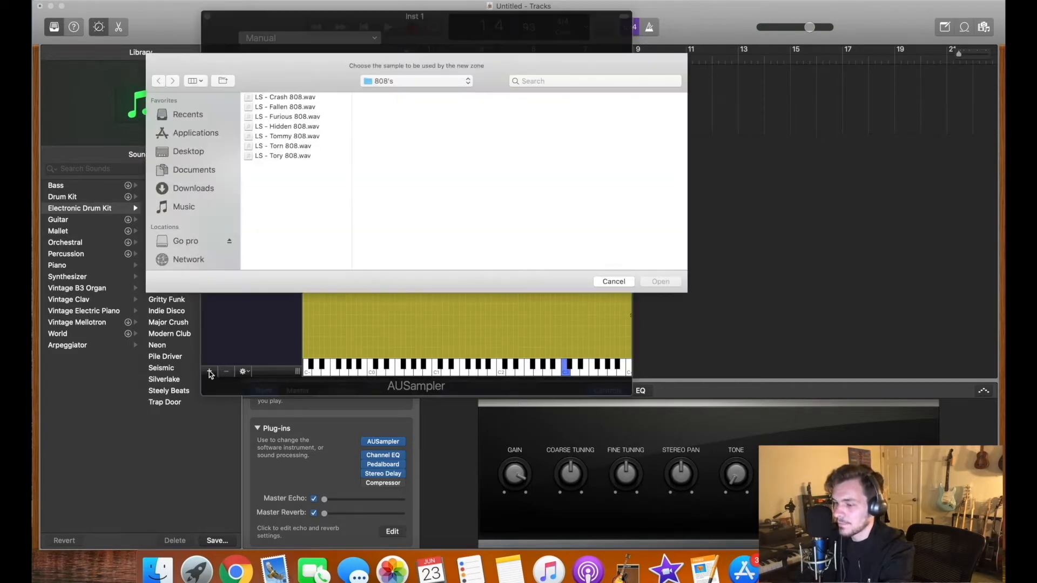
click(401, 81)
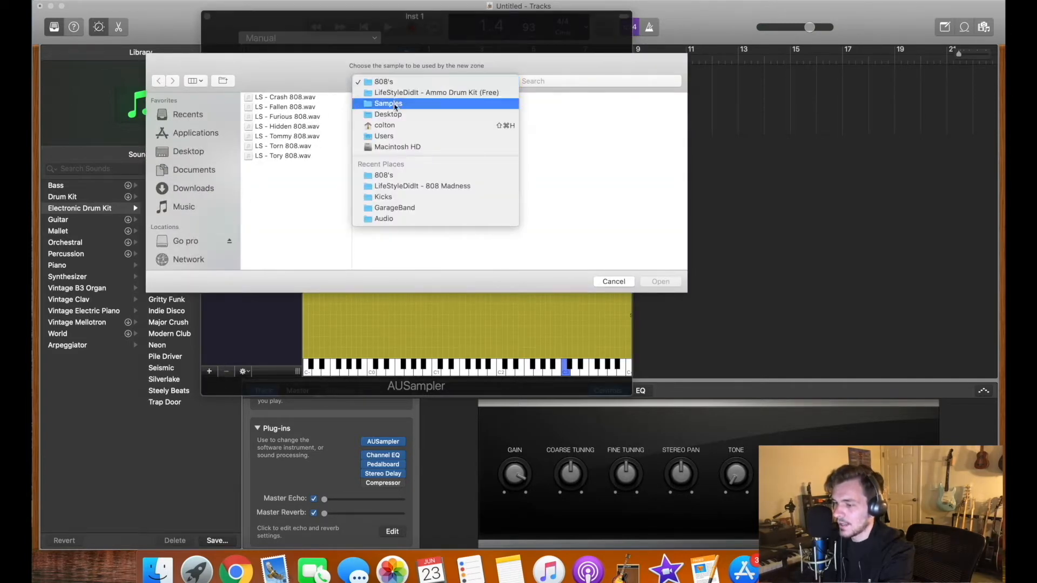
click(394, 105)
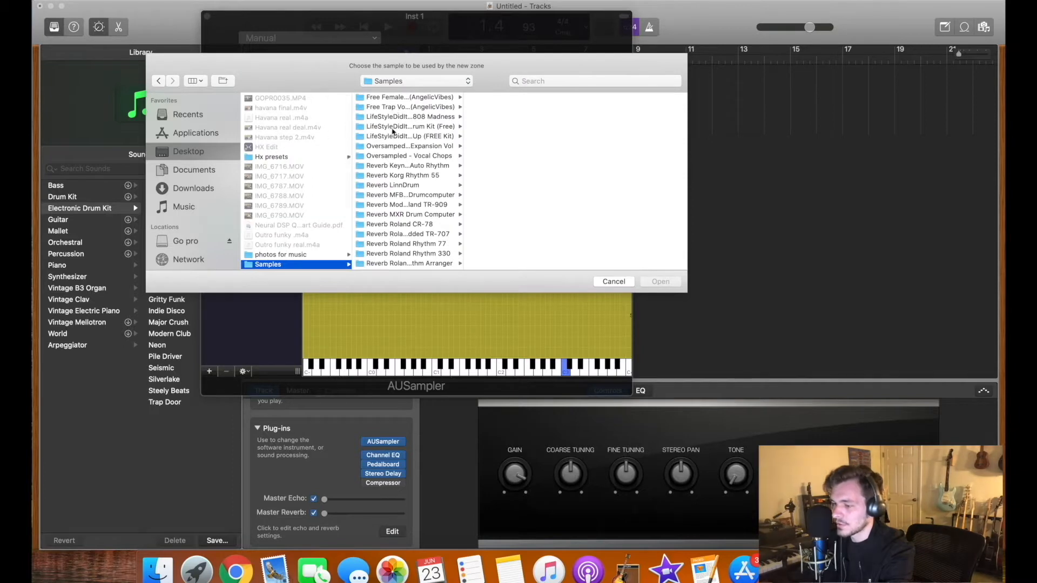
click(391, 130)
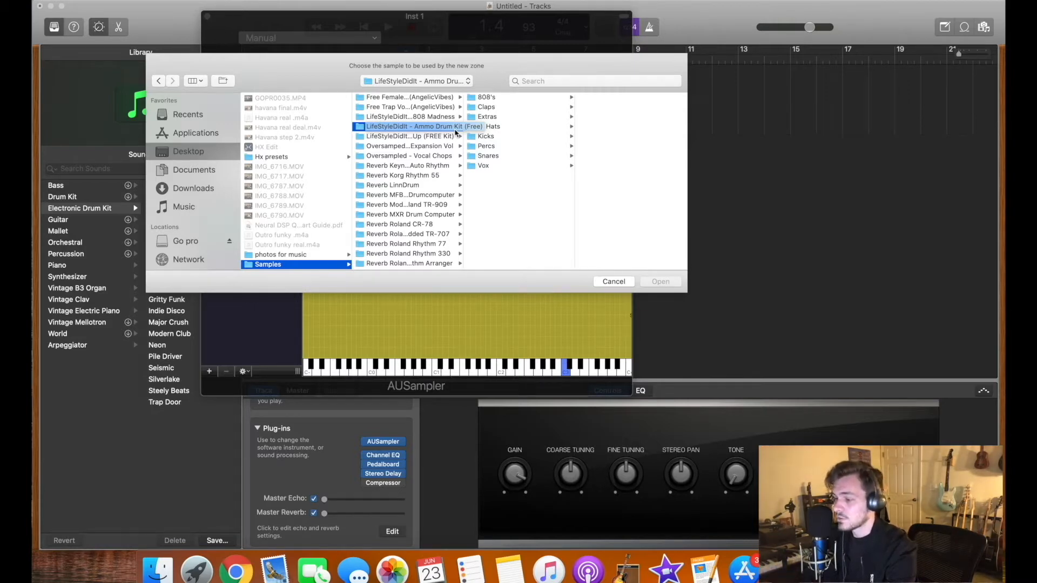
click(505, 139)
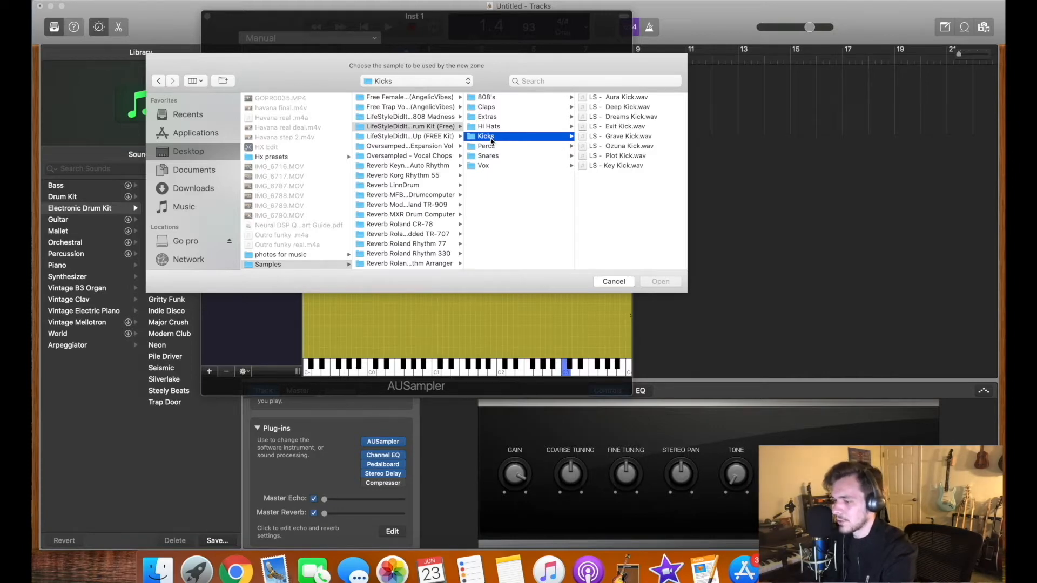
click(618, 118)
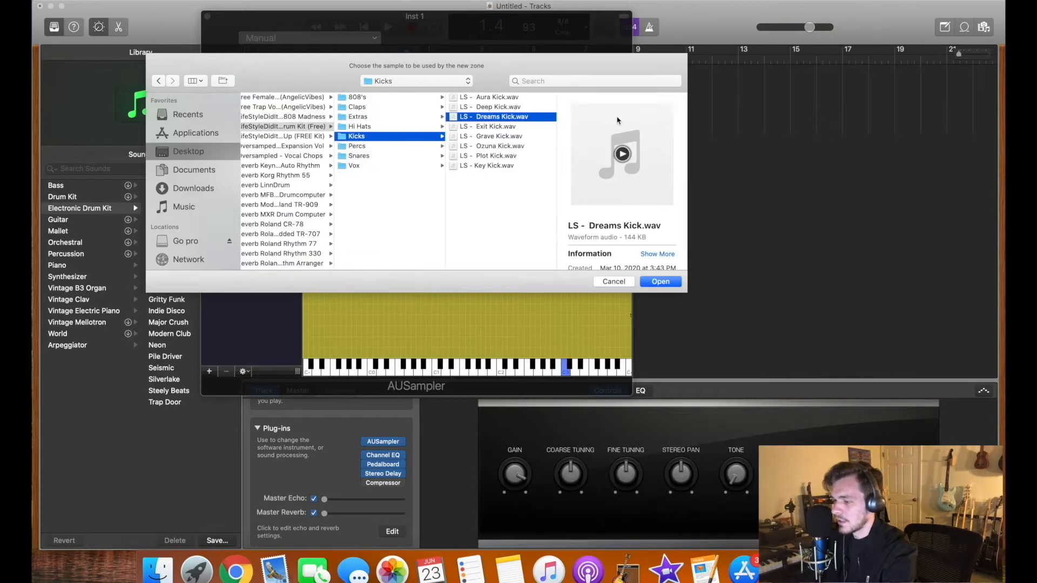
click(622, 154)
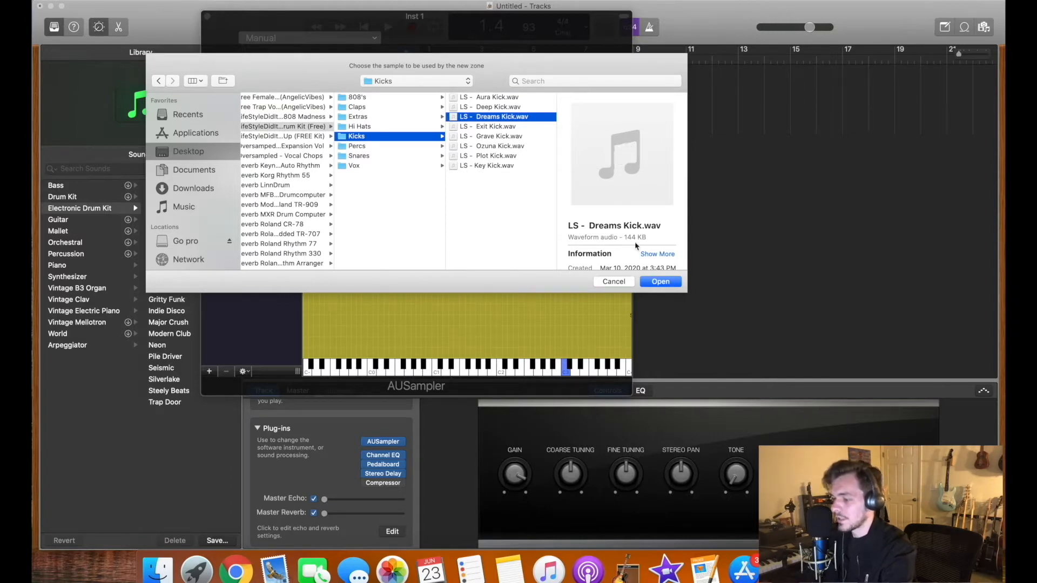
click(658, 281)
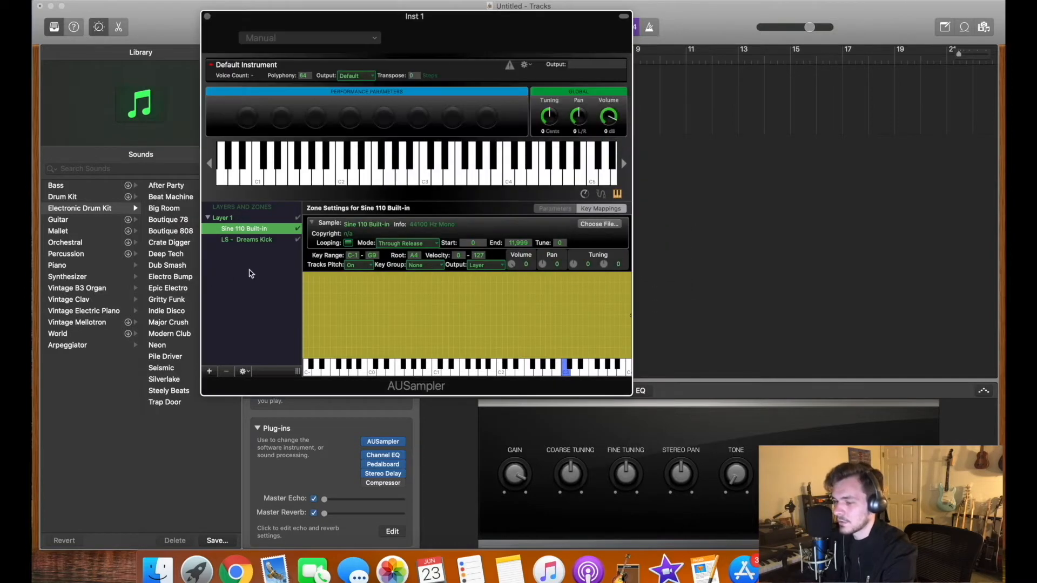
Step: Delete the Sine 110 Built-in zone from Layer 1 and select the LS - Dreams Kick zone
click(250, 231)
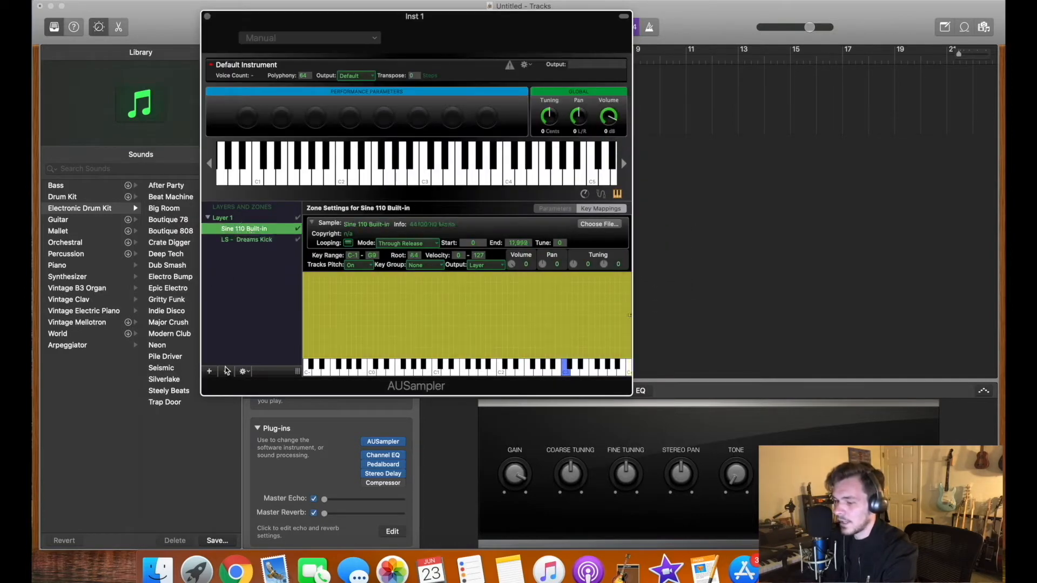
click(227, 372)
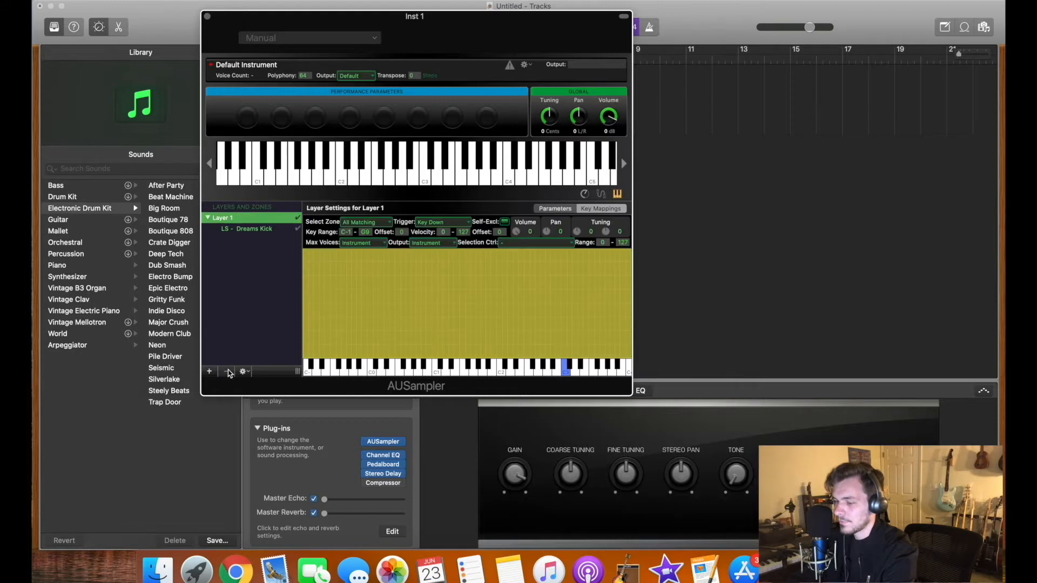
click(261, 231)
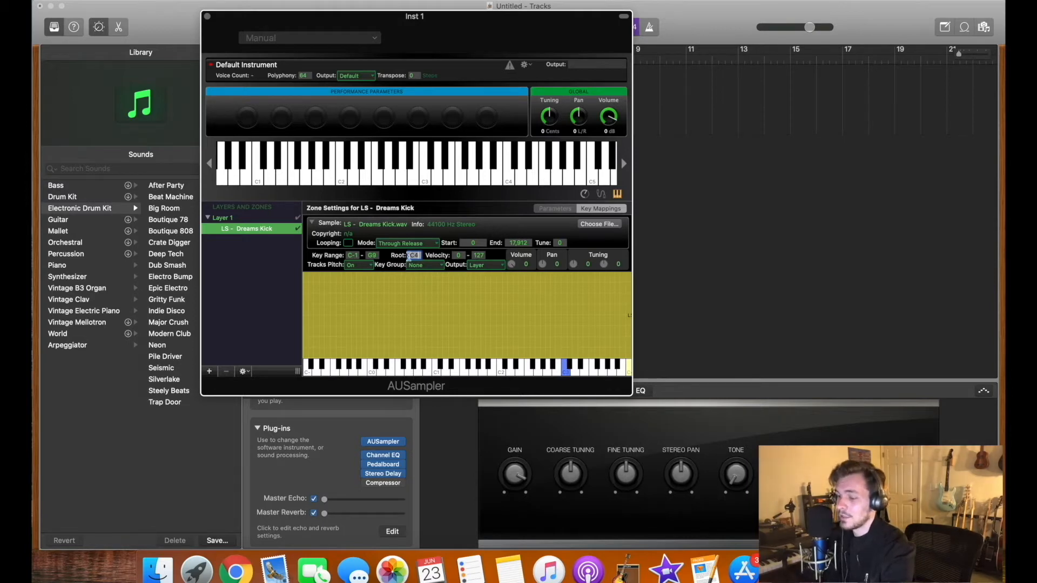
Step: Set the LS - Dreams Kick zone's root to C2 and limit its key range to C2 through C2
key(BackSpace)
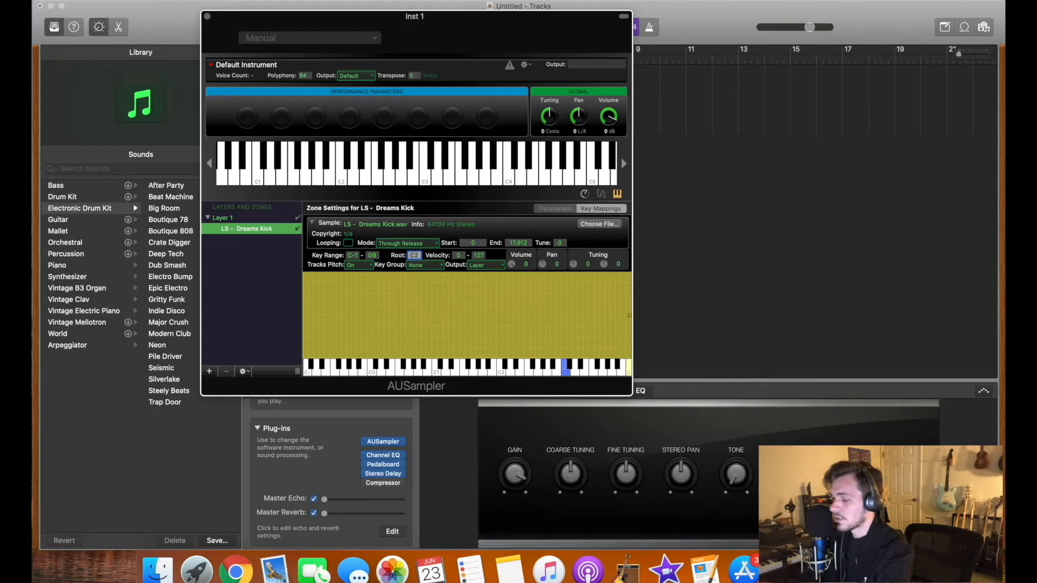
text(2)
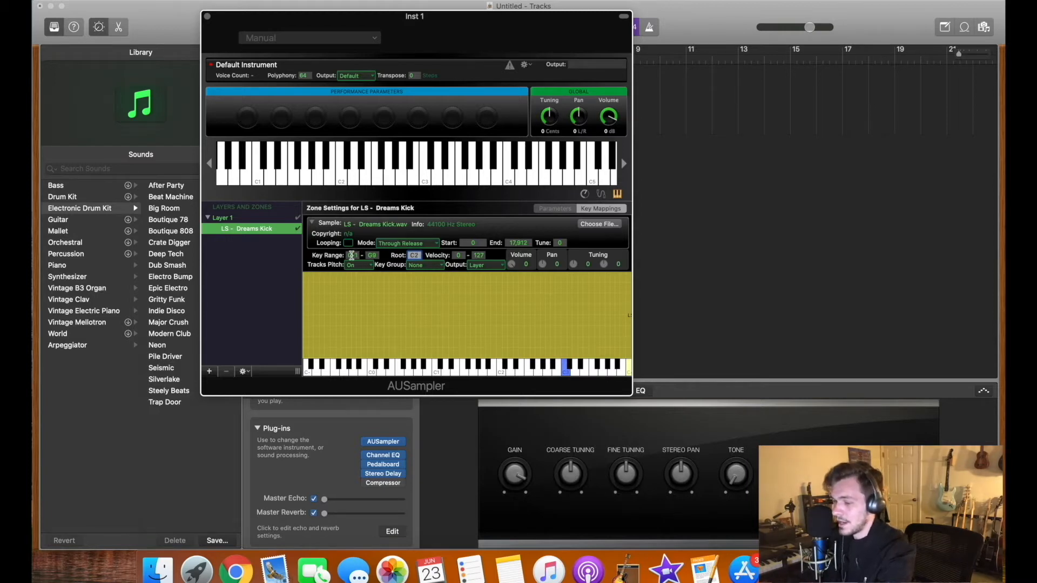
double_click(355, 255)
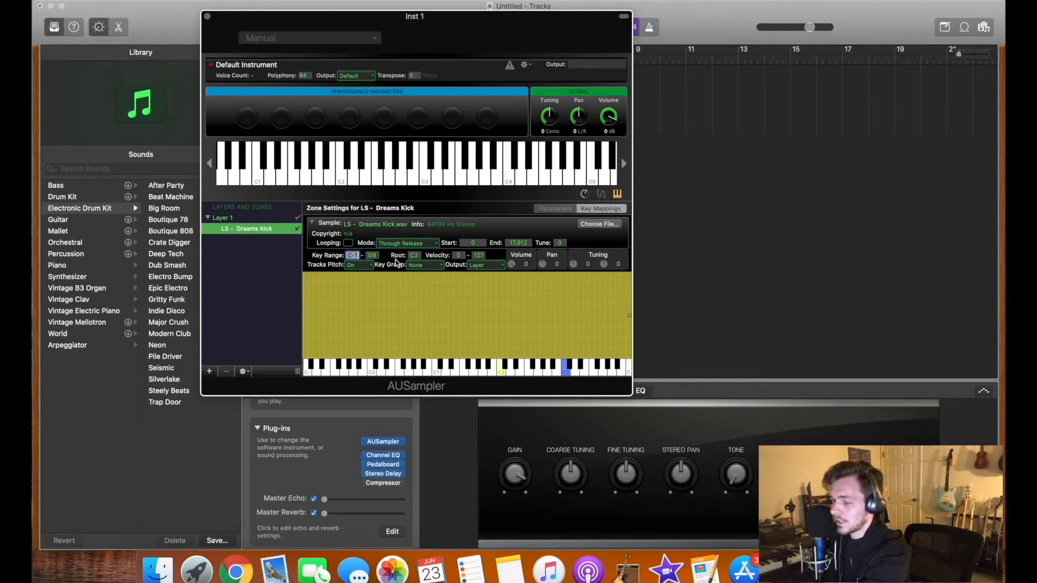
text(C)
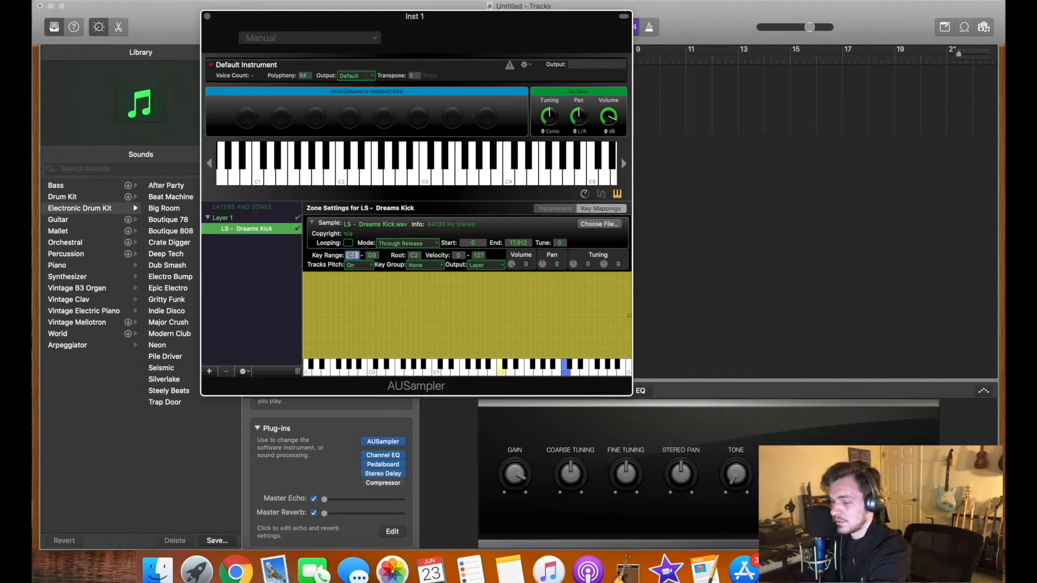
text(2)
key(Tab)
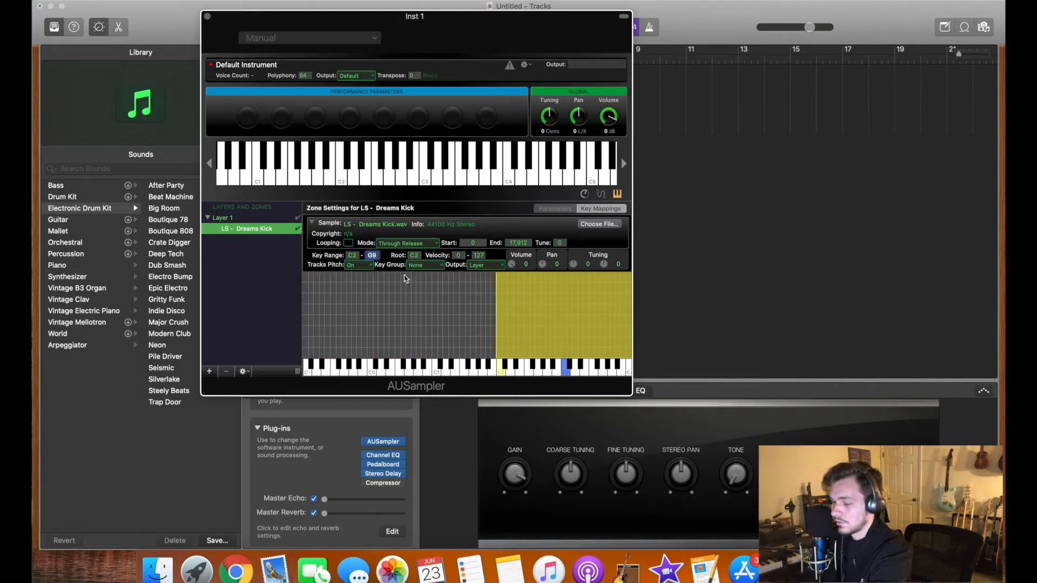
text(c)
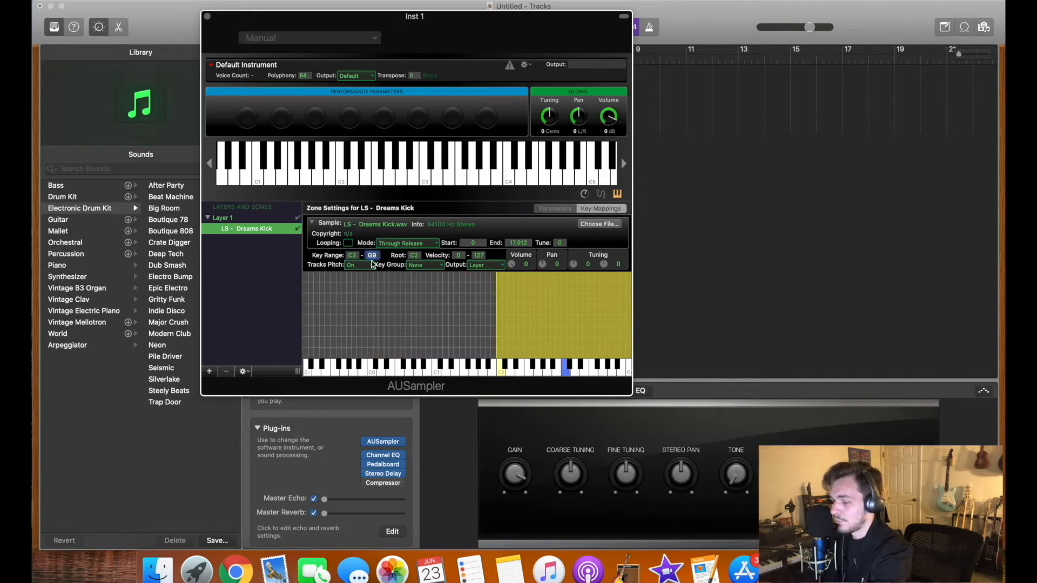
text(2)
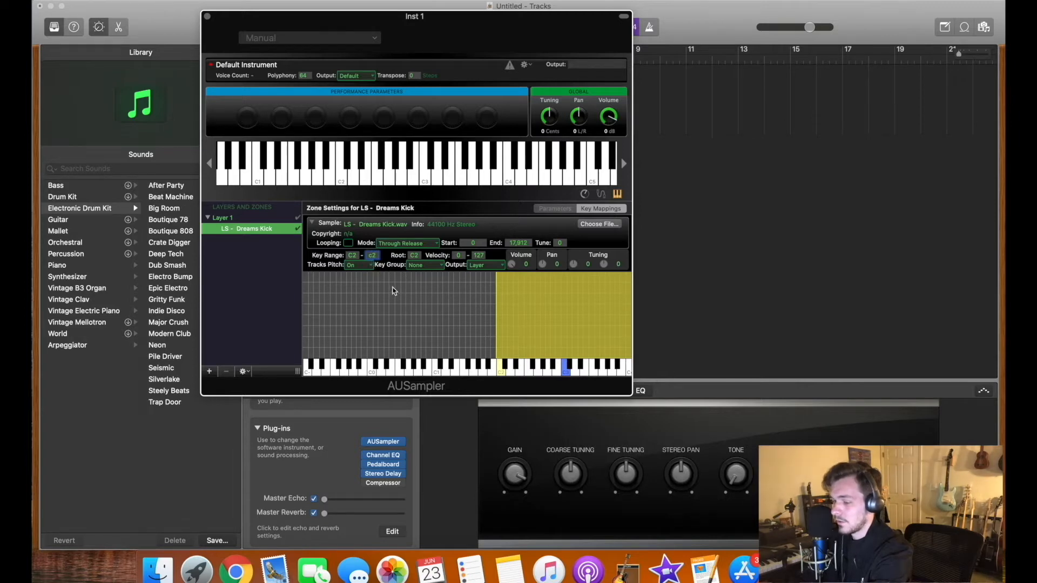
key(Return)
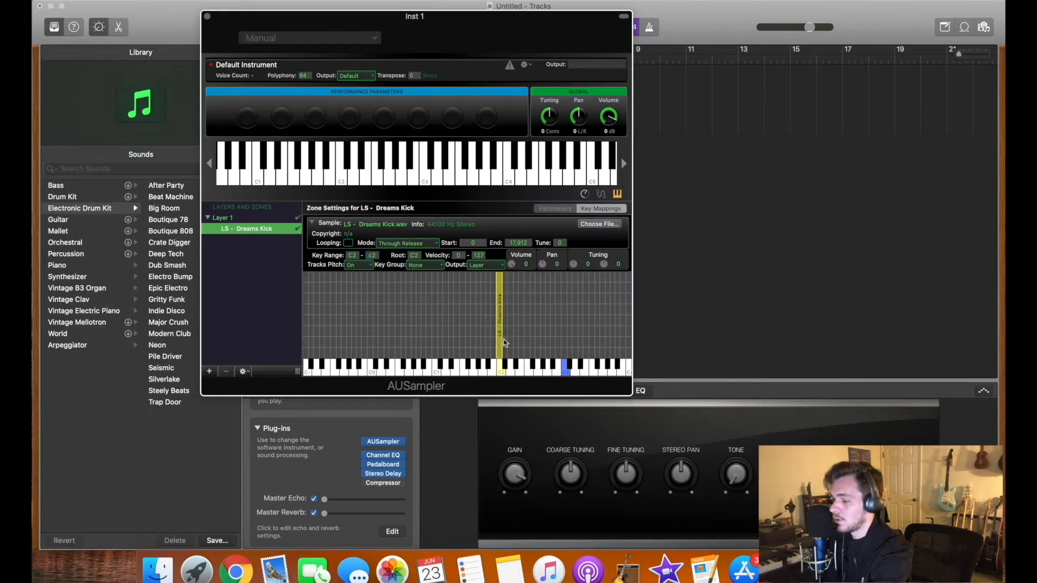
Step: Audition the LS - Dreams Kick sample by playing the C2 key of the mapping keyboard repeatedly
click(501, 369)
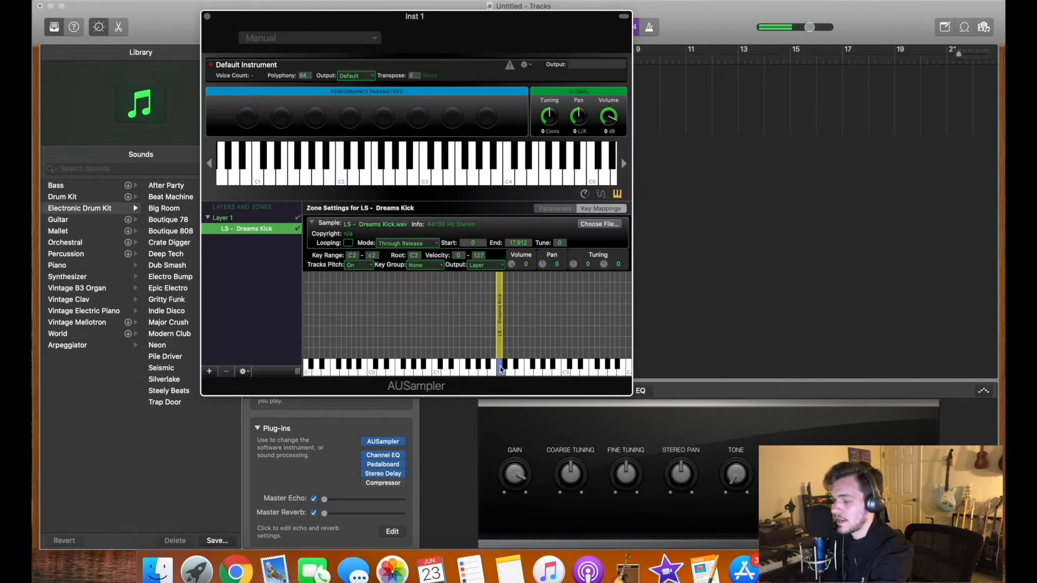
click(501, 370)
click(501, 369)
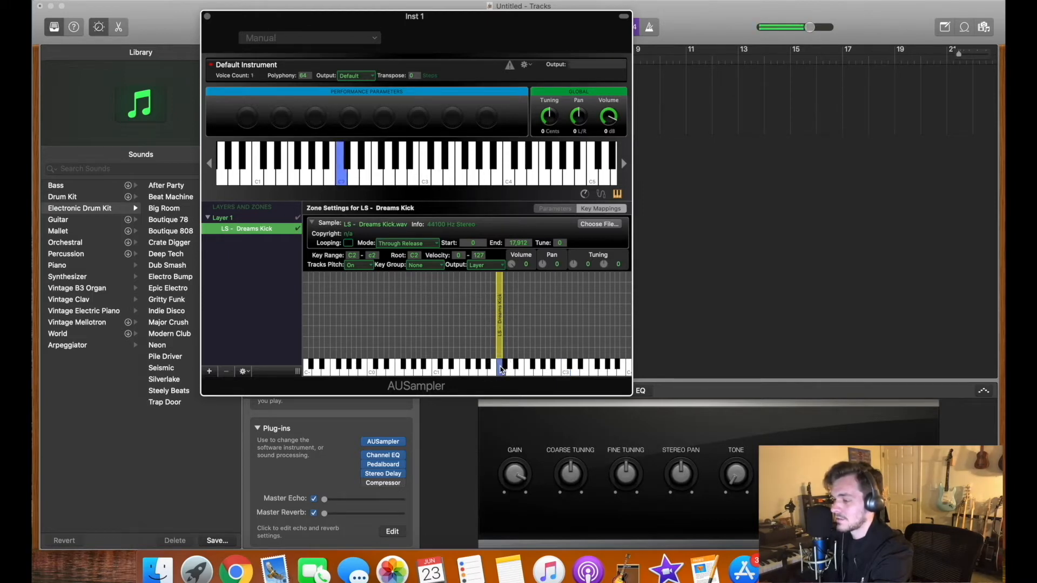
Step: Set the LS - Dreams Kick zone's root to C3 and audition its C2 key on the mapping keyboard
click(414, 255)
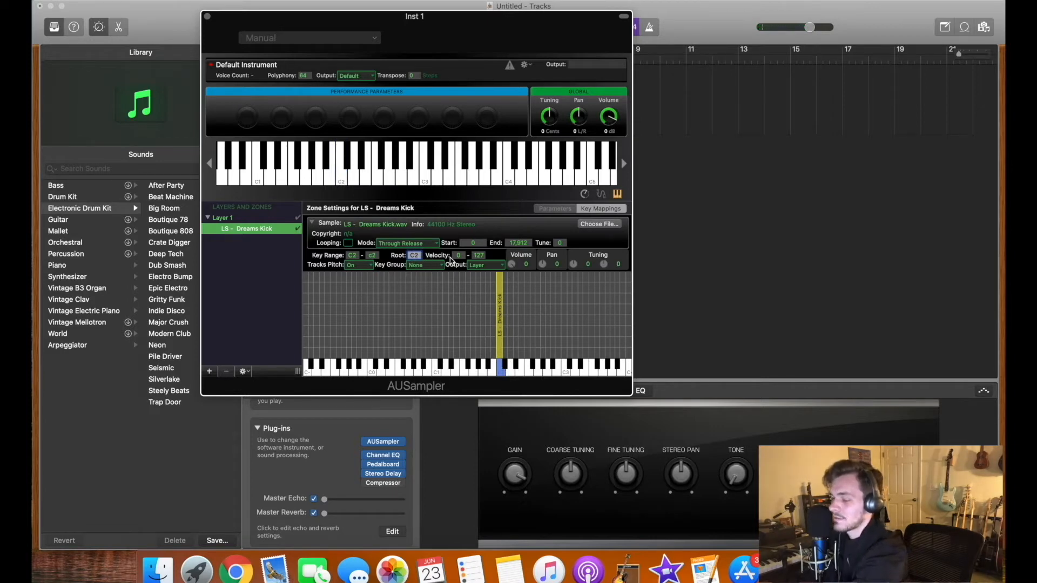
text(C)
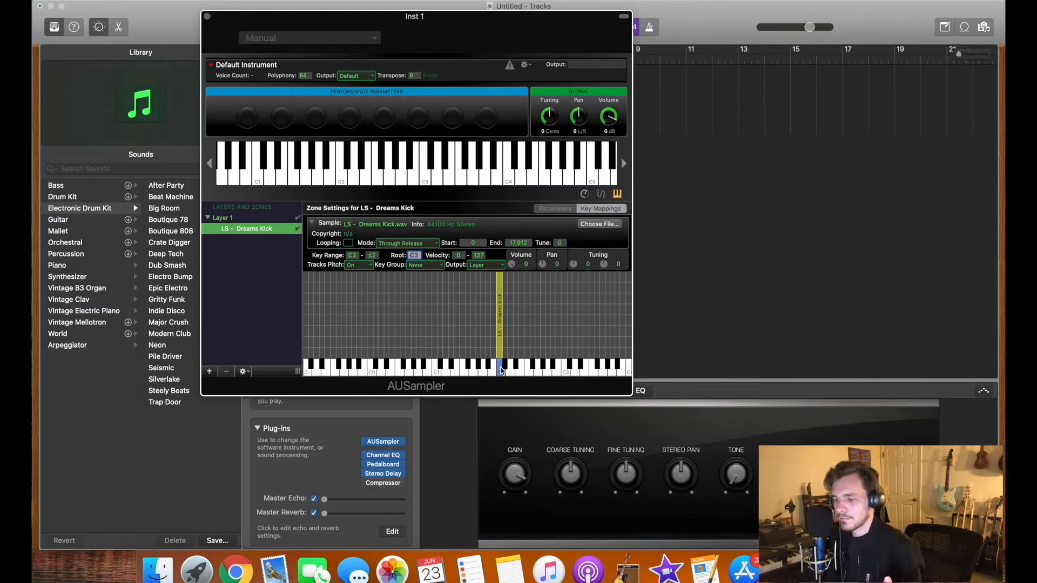
click(500, 371)
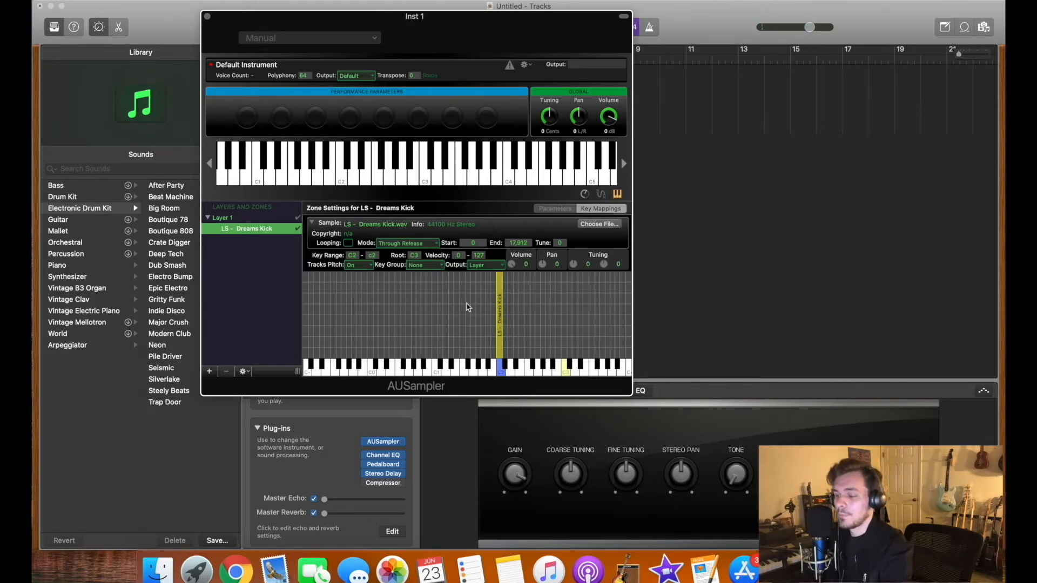
Step: Set the LS - Dreams Kick zone's root back to C2 and play the C2 key again
click(416, 255)
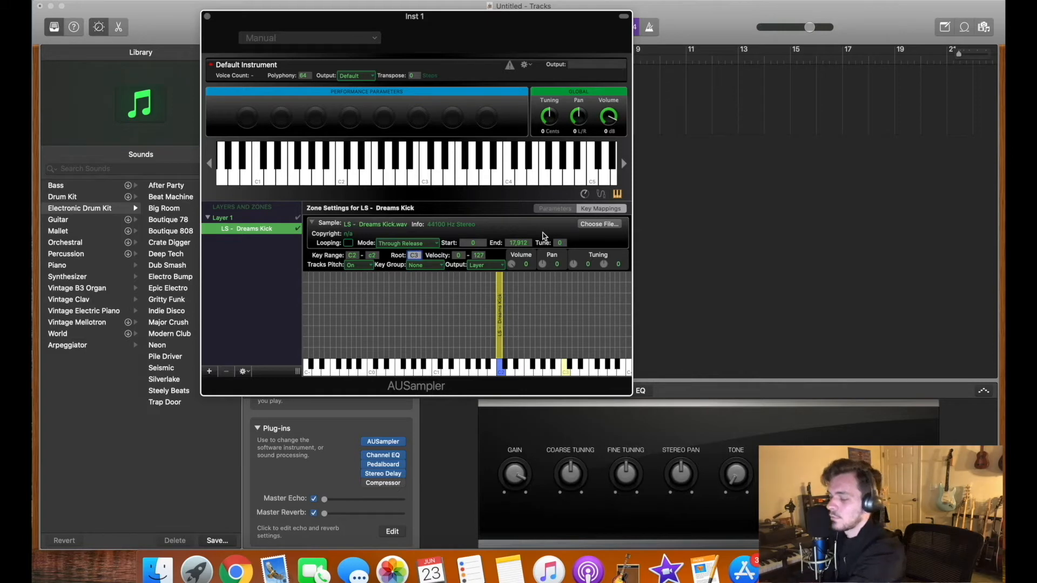
text(C2)
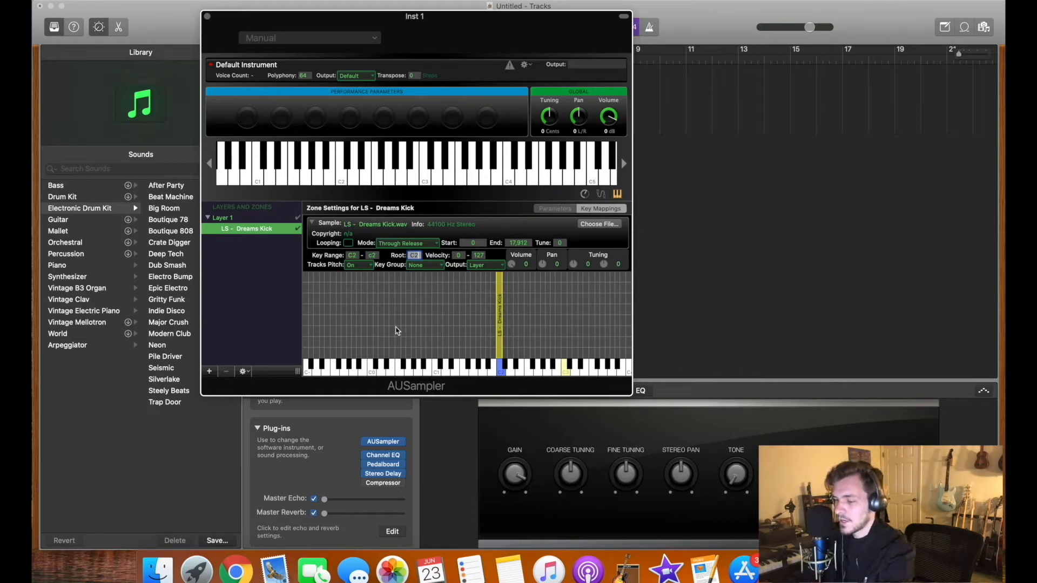
click(501, 370)
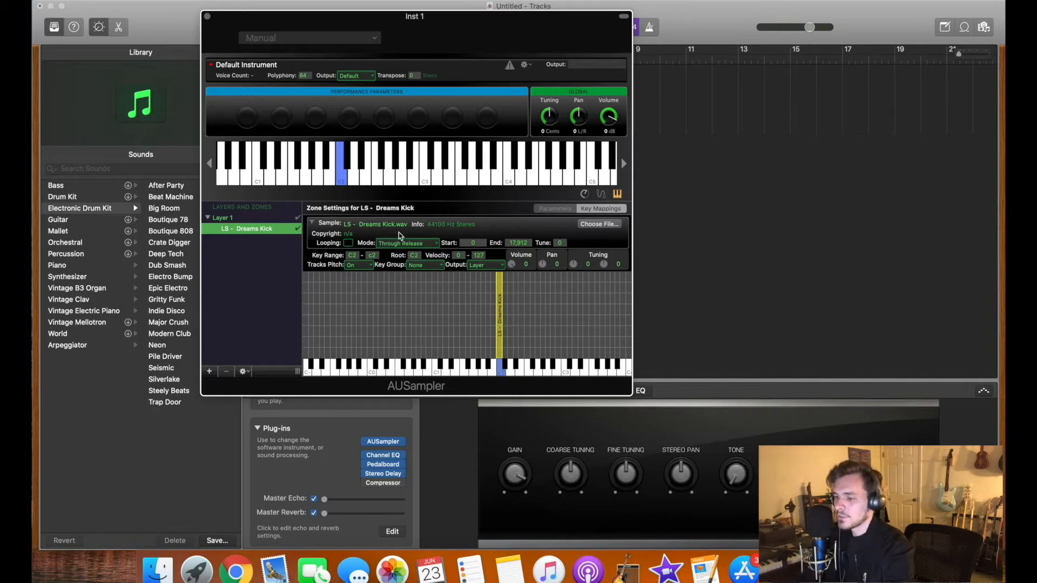
Step: Load the saved LSD Ammo kit 1 setting into the sampler and audition the kick on the C1 key
click(376, 38)
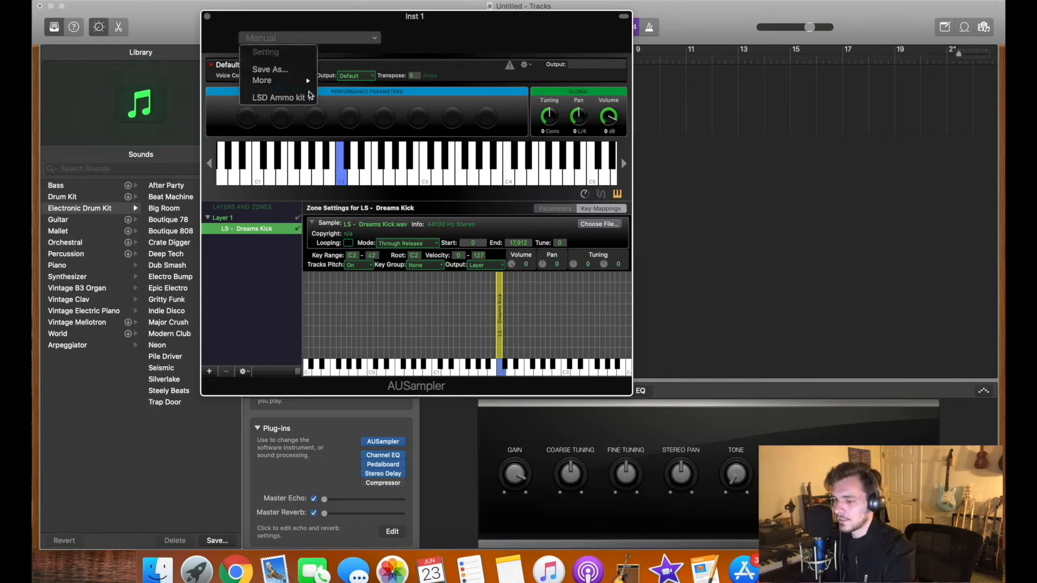
click(311, 96)
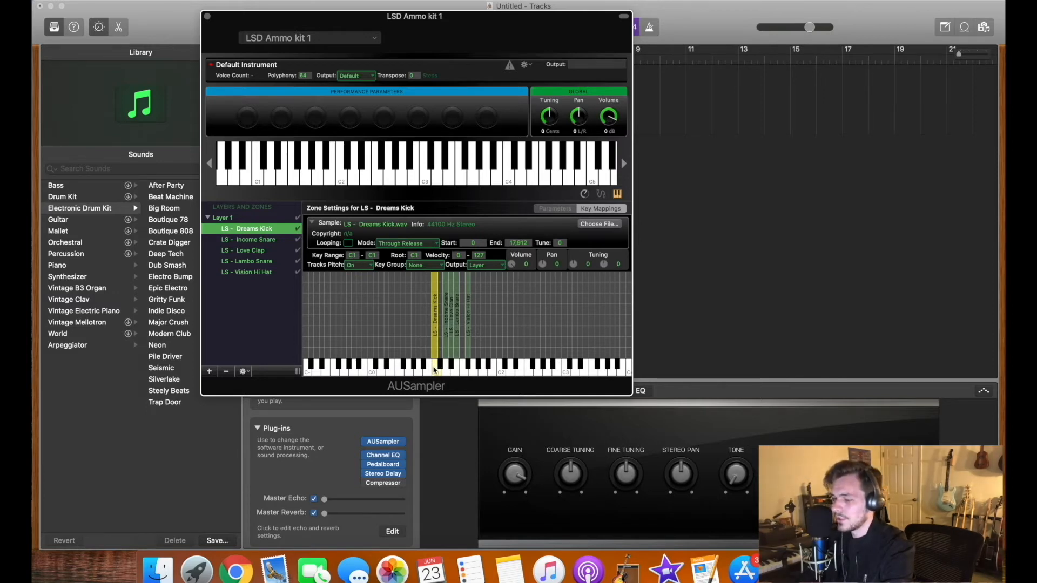
click(434, 371)
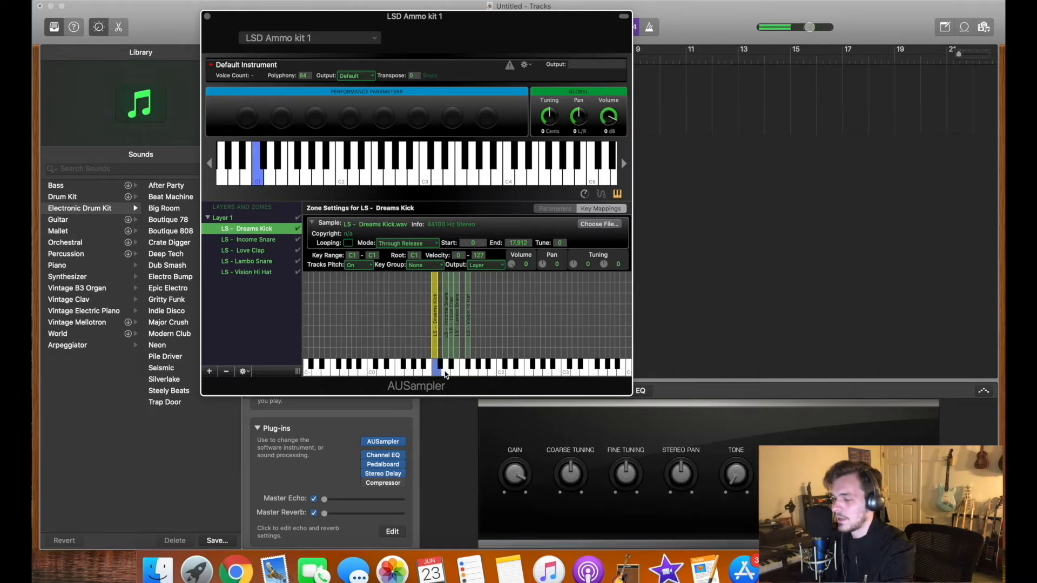
Step: Audition the kit's snare, clap and hi-hat zones by playing D1, D#1, E1 and F#1 on the mapping keyboard
click(447, 372)
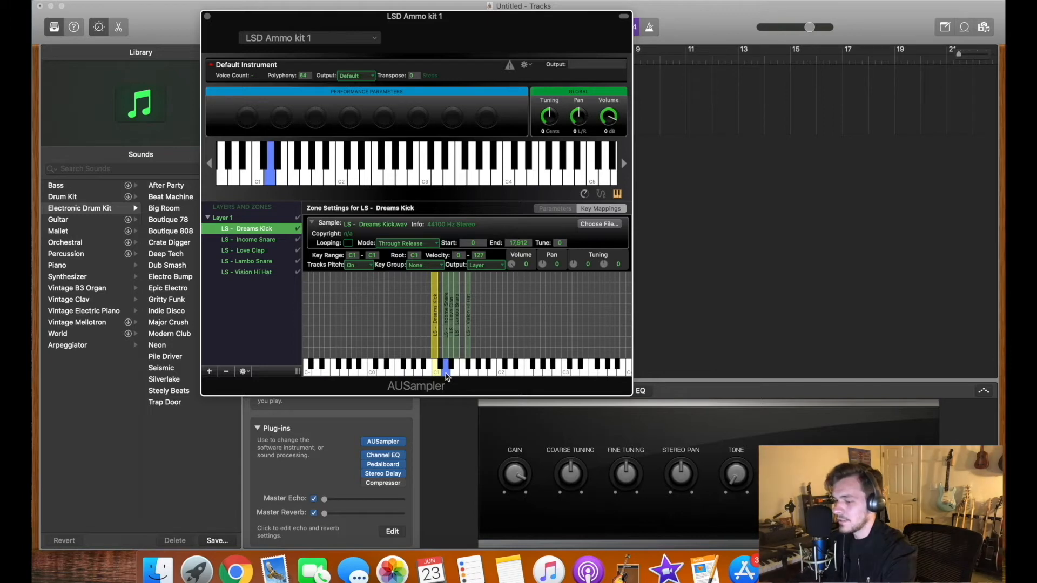
click(447, 374)
click(447, 374)
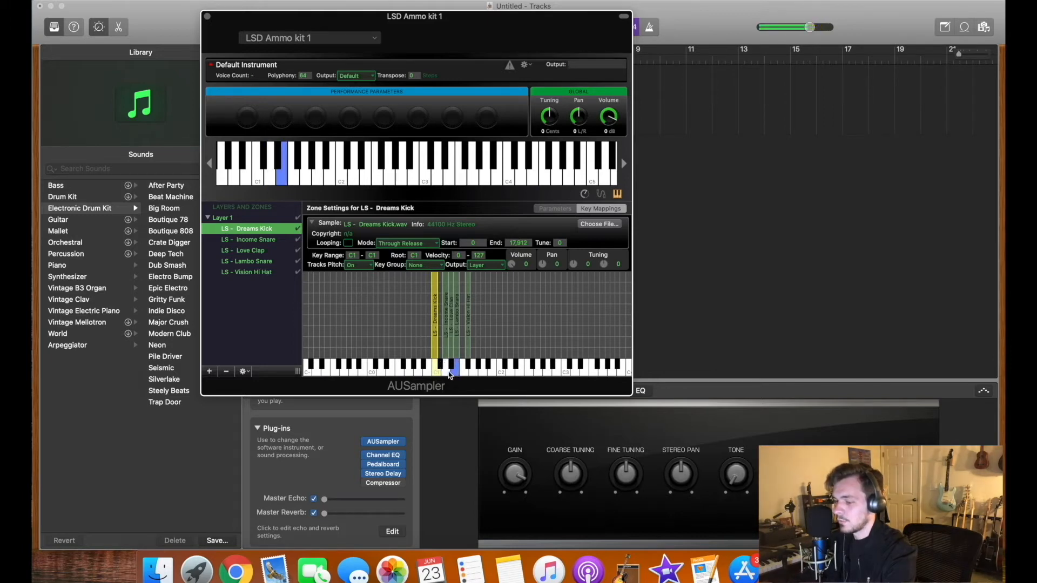
click(447, 374)
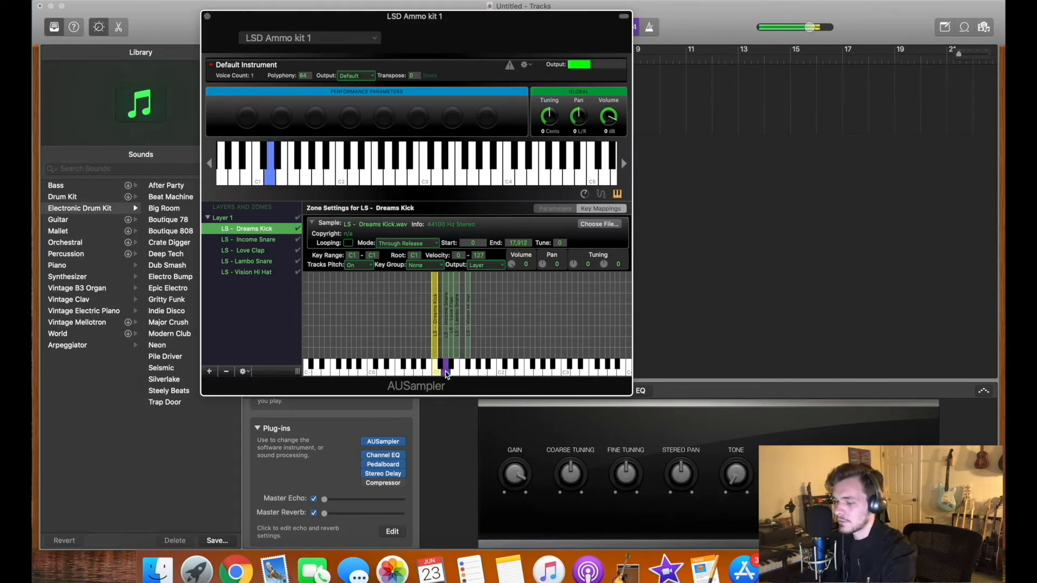
click(455, 375)
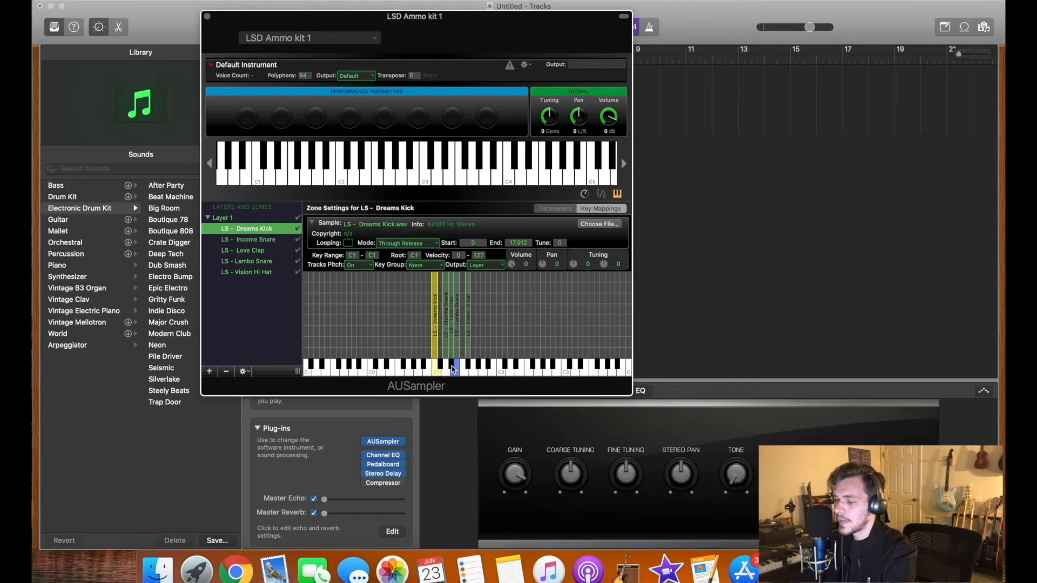
click(453, 369)
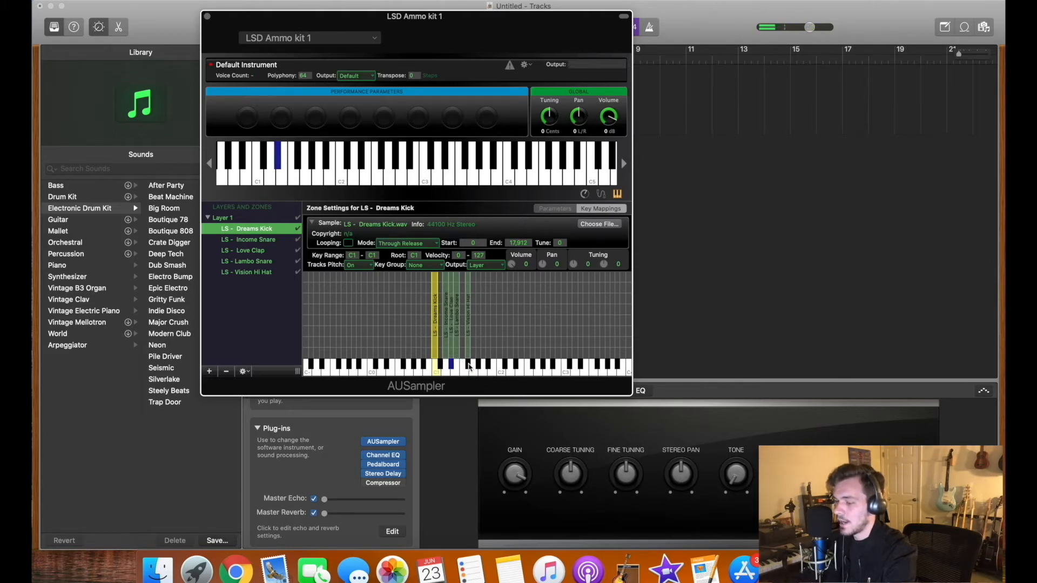
click(467, 366)
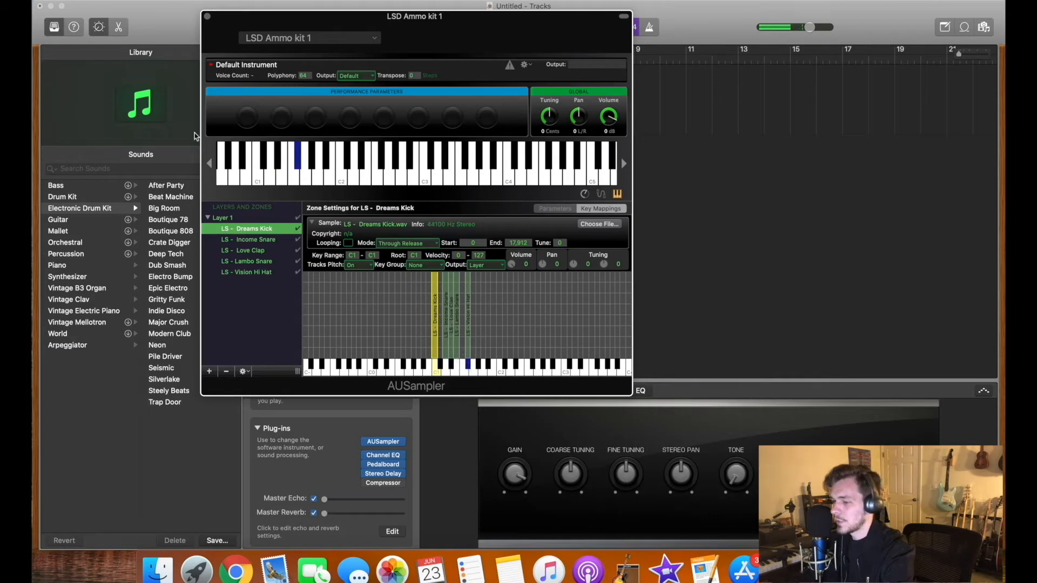
Step: Close the sampler window to work in the track's Piano Roll, and set the project tempo to 90
click(207, 16)
key(e)
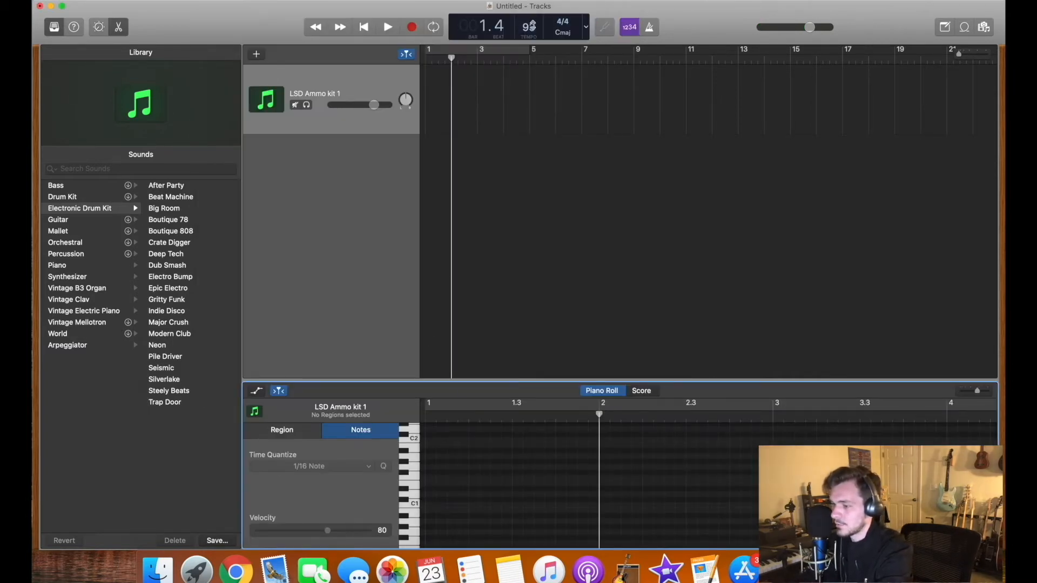
drag(530, 25, 533, 35)
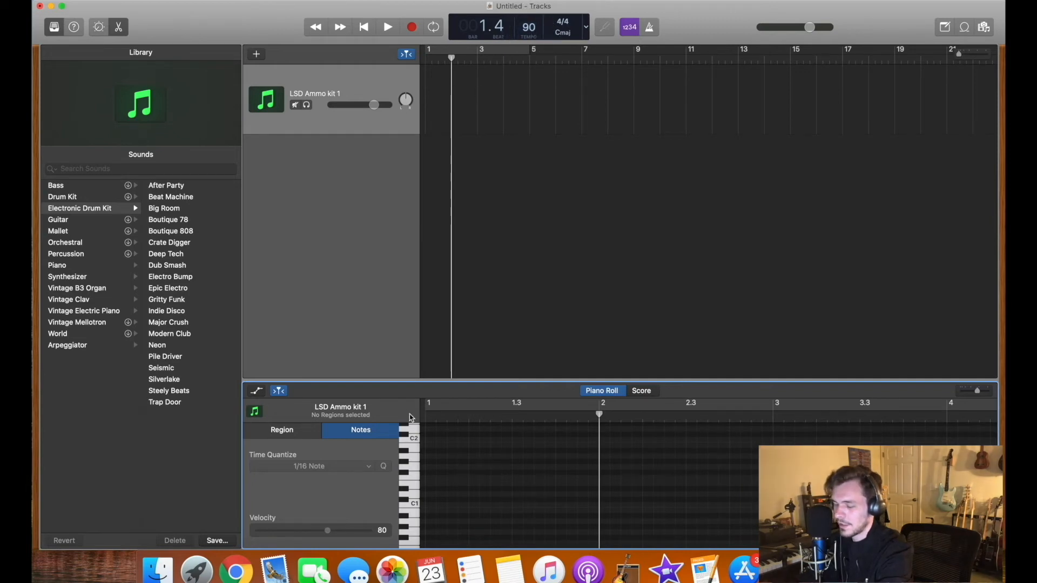
Step: Draw a kick note on C1 at the start of bar 1 and move it down to C0, auditioning both keys
super+click(429, 505)
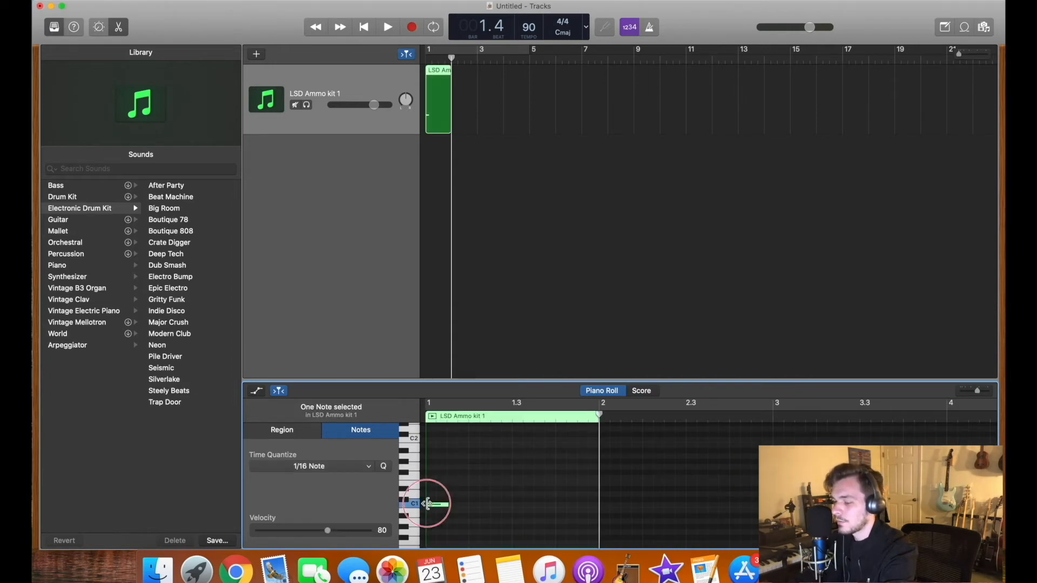
click(412, 507)
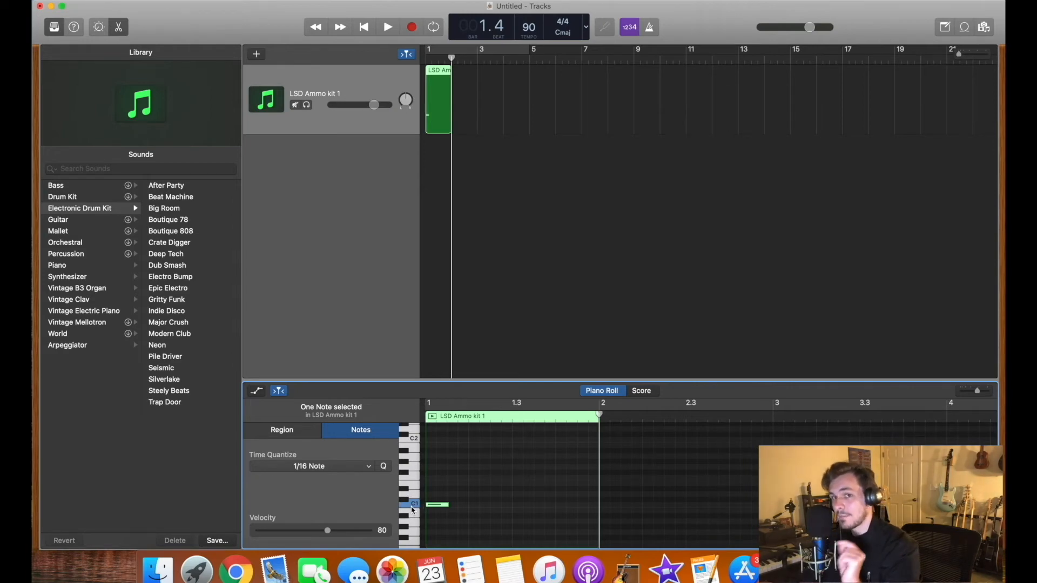
scroll(418, 489, down, 3)
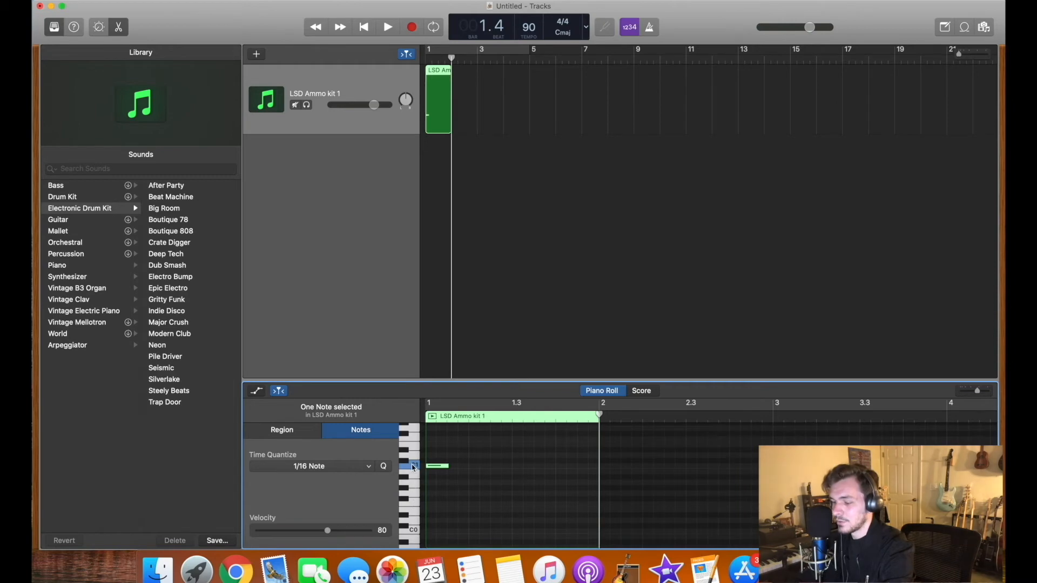
click(412, 530)
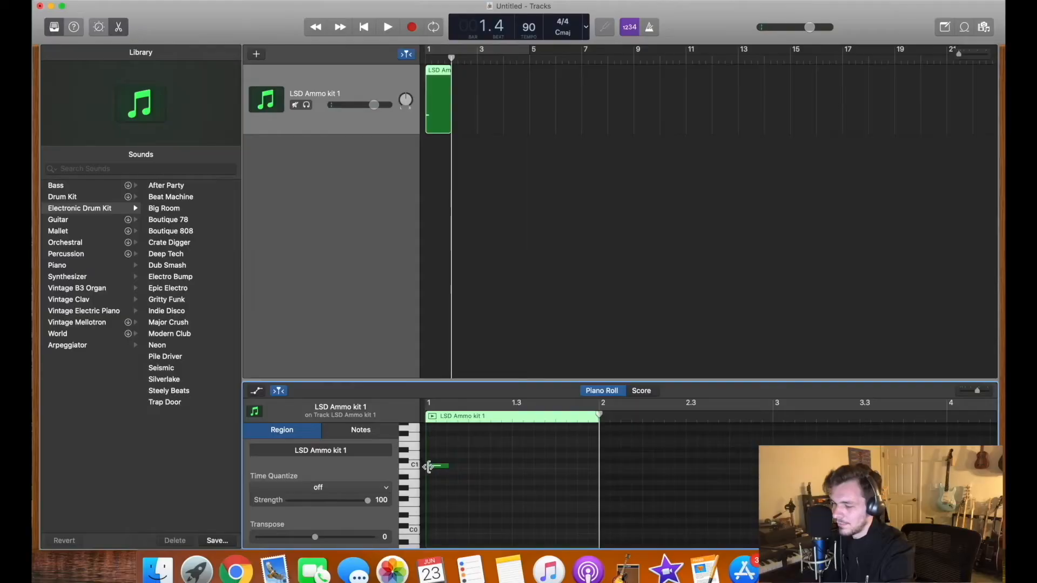
drag(428, 467, 434, 531)
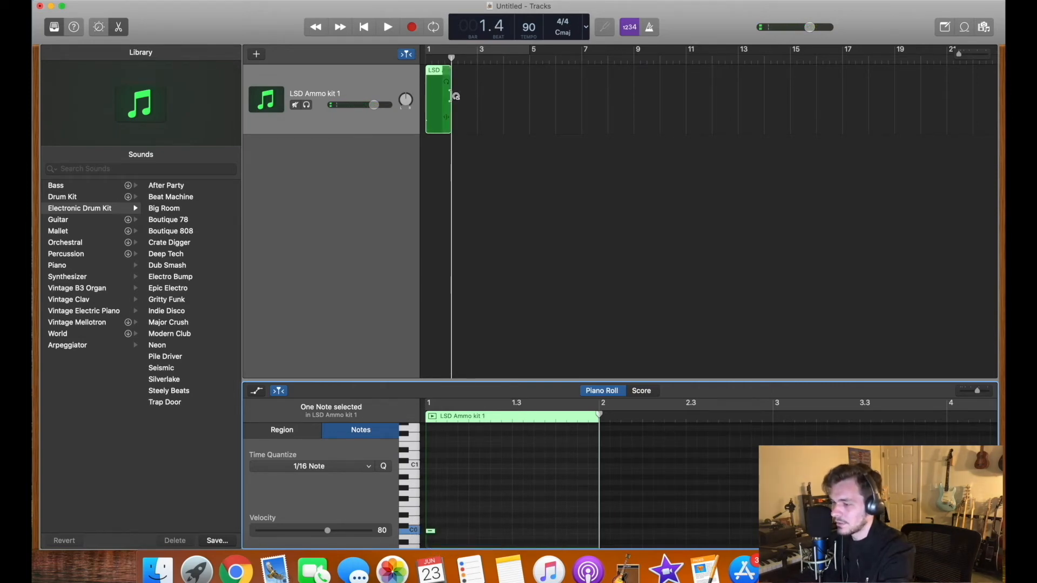
Step: Extend the region to two bars and fill it into the start of bar 2 with copied eighth-note hi-hats on F#0
drag(451, 97, 471, 105)
mouse_move(430, 531)
mouse_down()
mouse_move(430, 499)
mouse_move(457, 493)
mouse_up()
key(super+c)
key(super+v)
click(512, 417)
key(super+v)
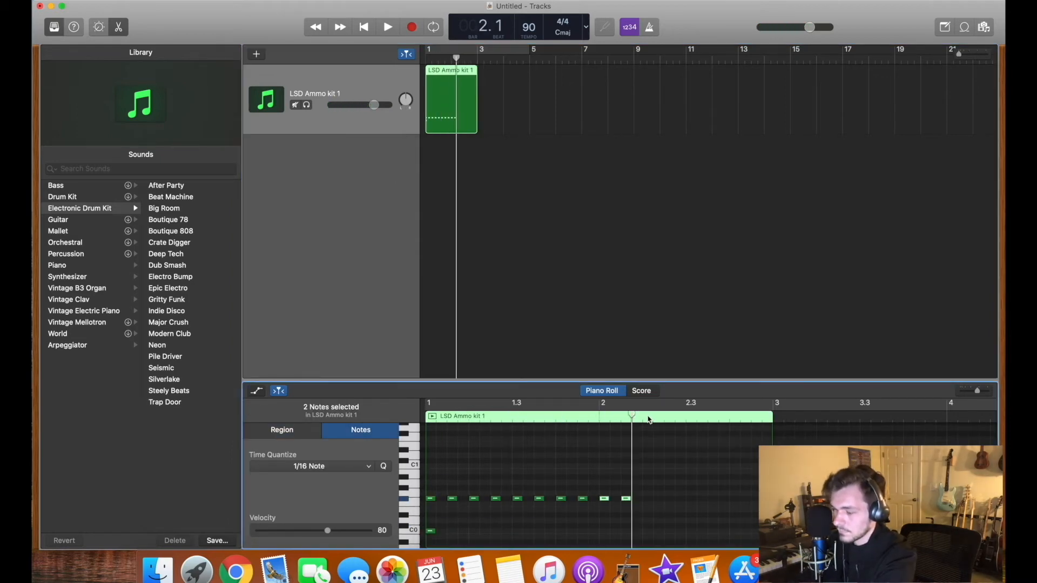
Step: Paste the hi-hat note pair repeatedly to continue the eighth-note pattern through the end of bar 2
click(645, 419)
key(super+v)
click(688, 419)
key(super+v)
click(731, 418)
key(super+v)
Step: Add an E0 snare on beat 3 of bar 1, two C0 kicks early in bar 2 and a D#0 clap on beat 3 of bar 2
super+click(518, 498)
super+click(648, 512)
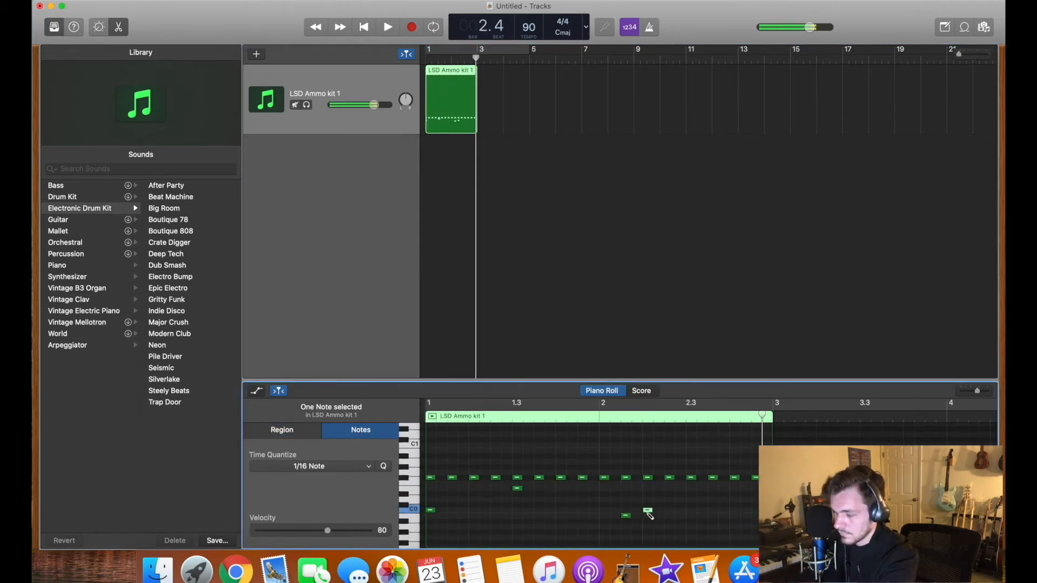
super+click(690, 494)
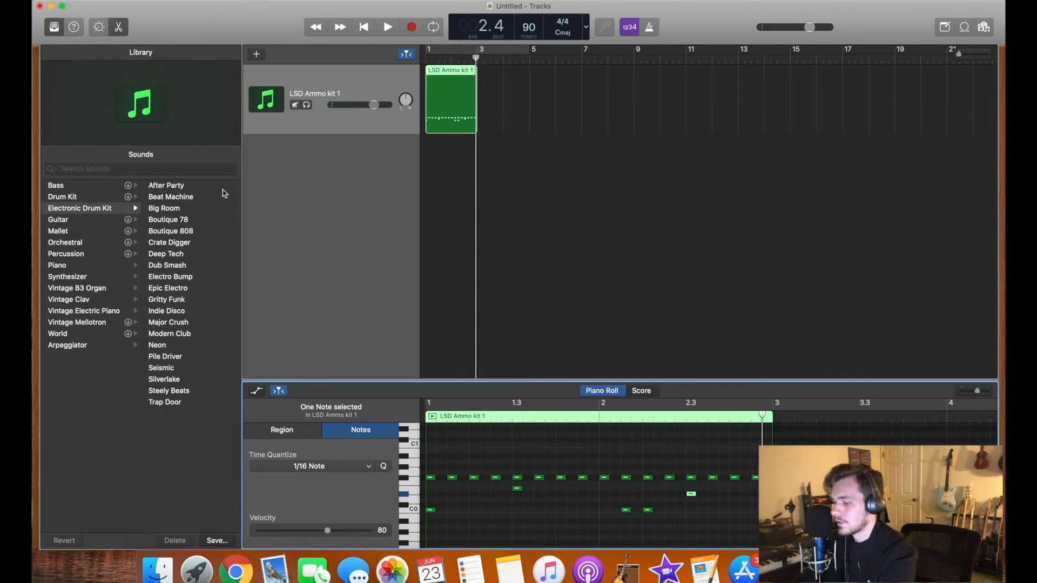
Step: Play the two-bar drum pattern from the beginning and stop playback at its end
click(364, 27)
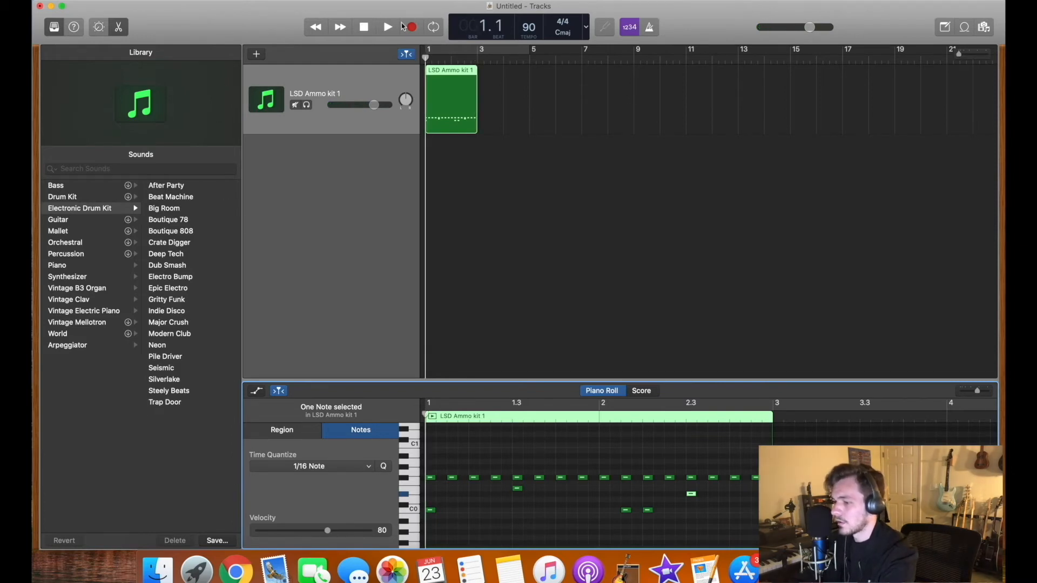
click(396, 28)
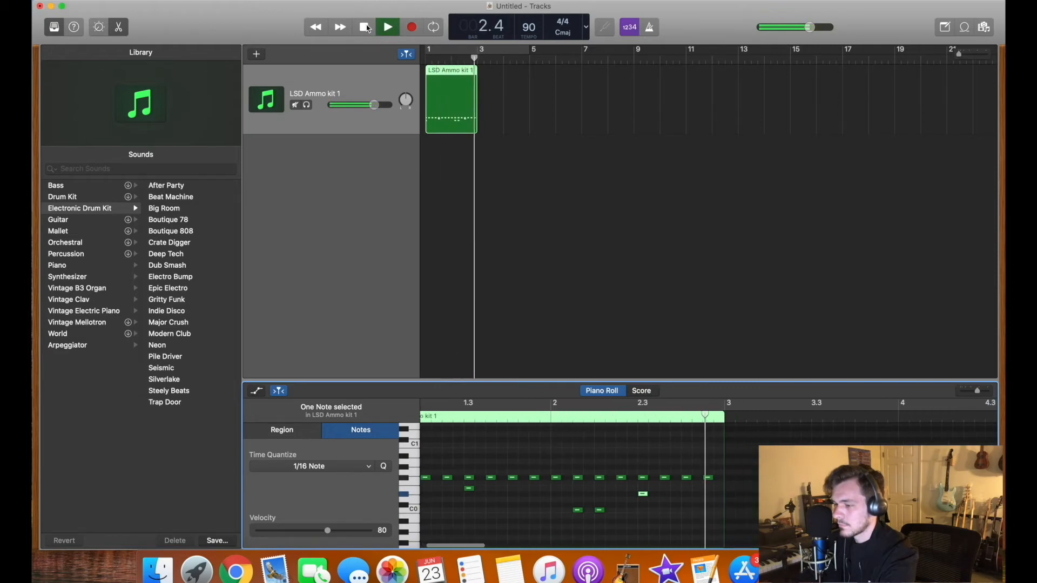
click(366, 27)
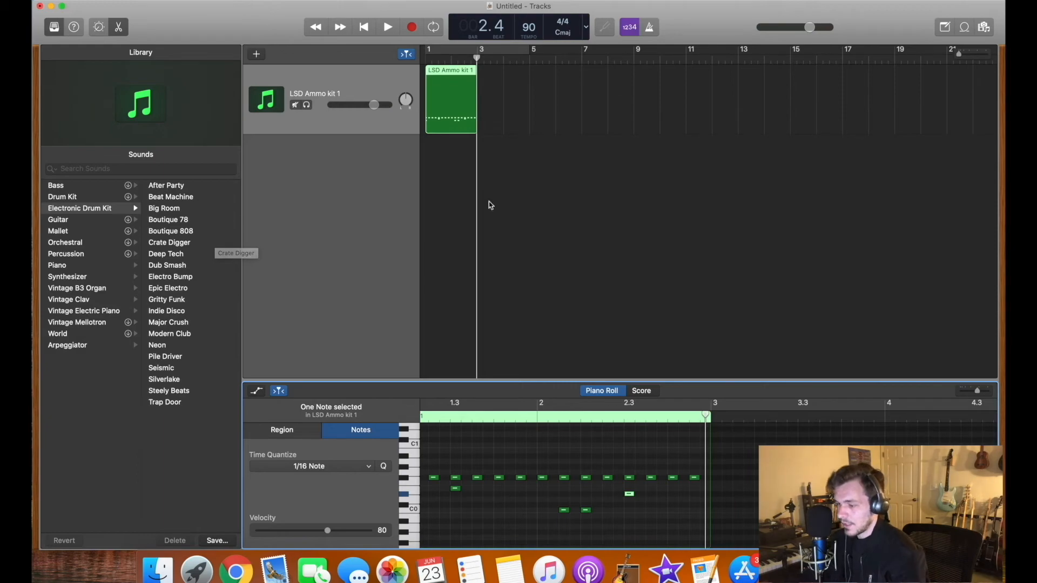
scroll(529, 476, left, 3)
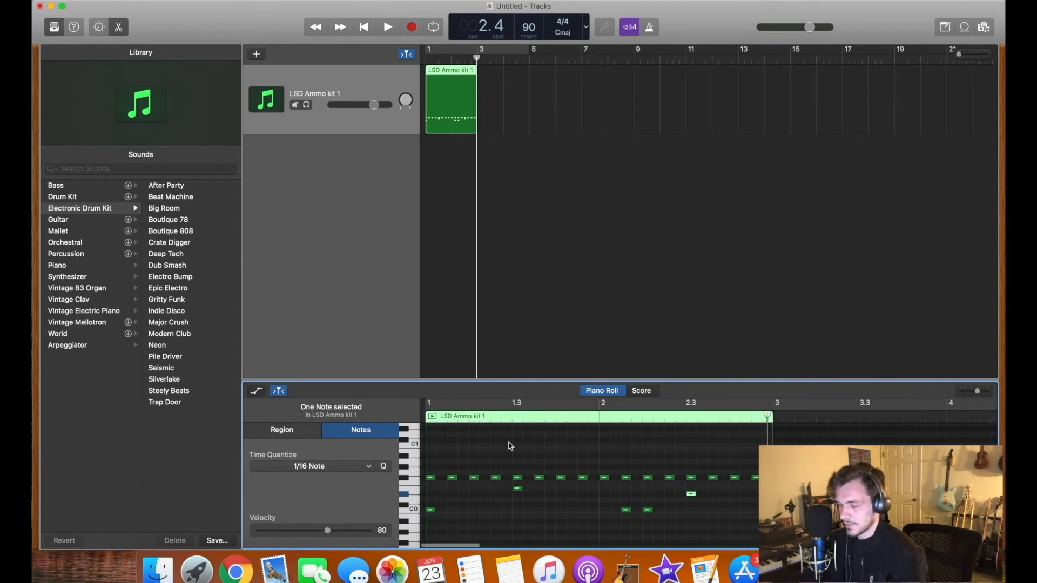